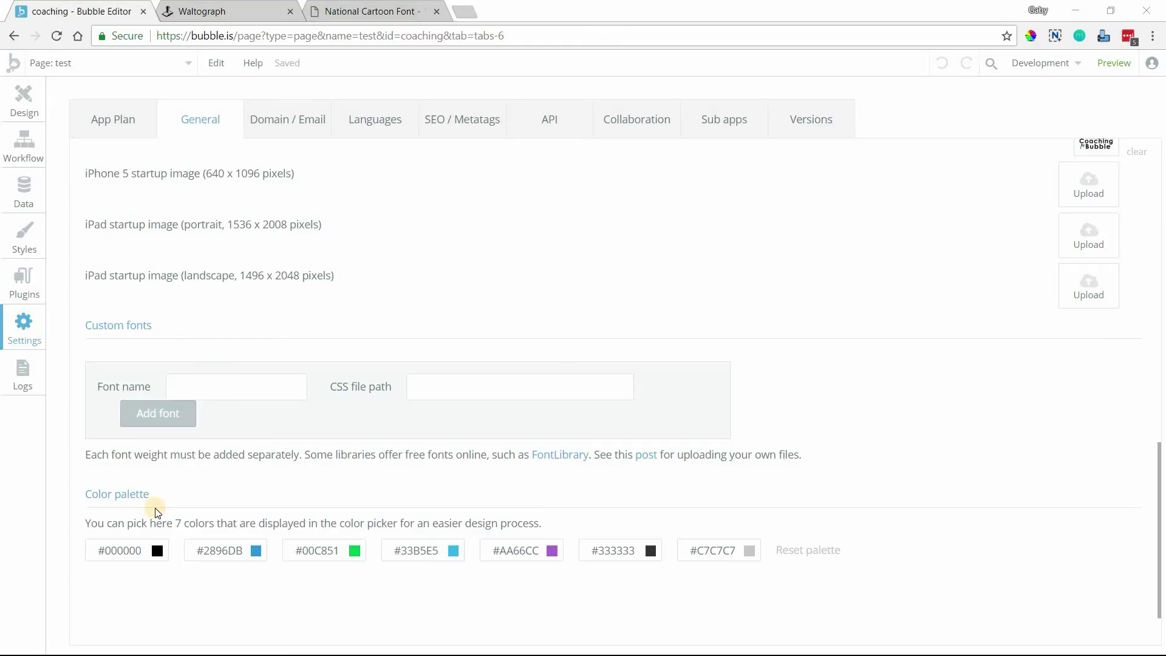
scroll(151, 428, "down", 1)
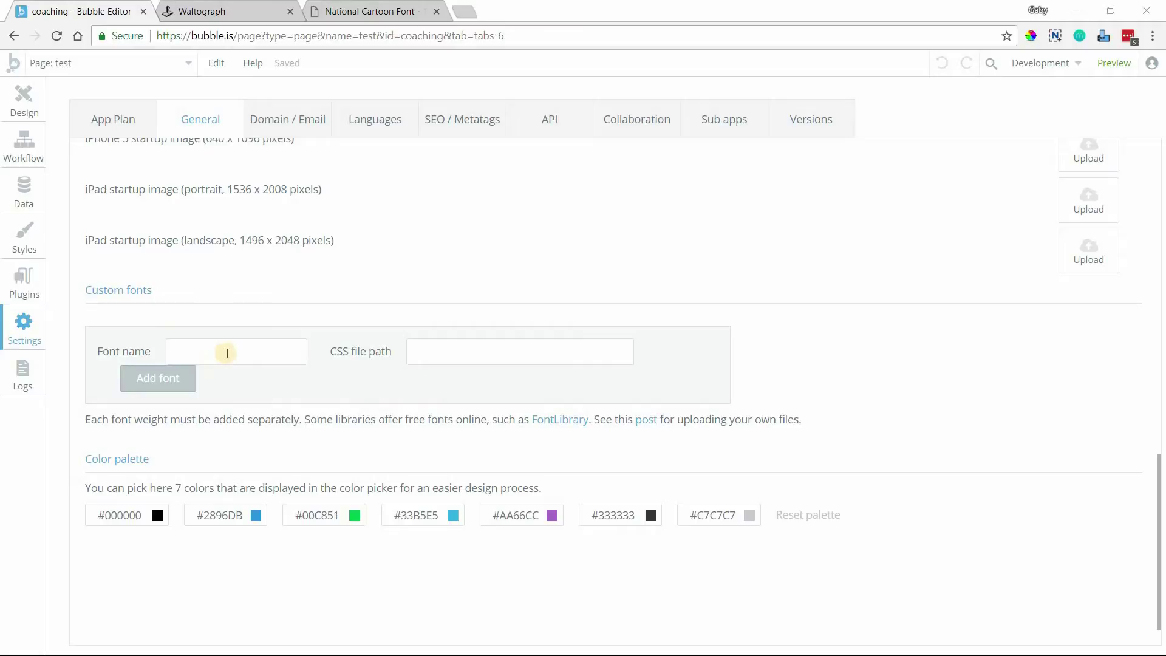
Step: Click into the empty Font name and CSS file path fields under Custom fonts
left_click(226, 352)
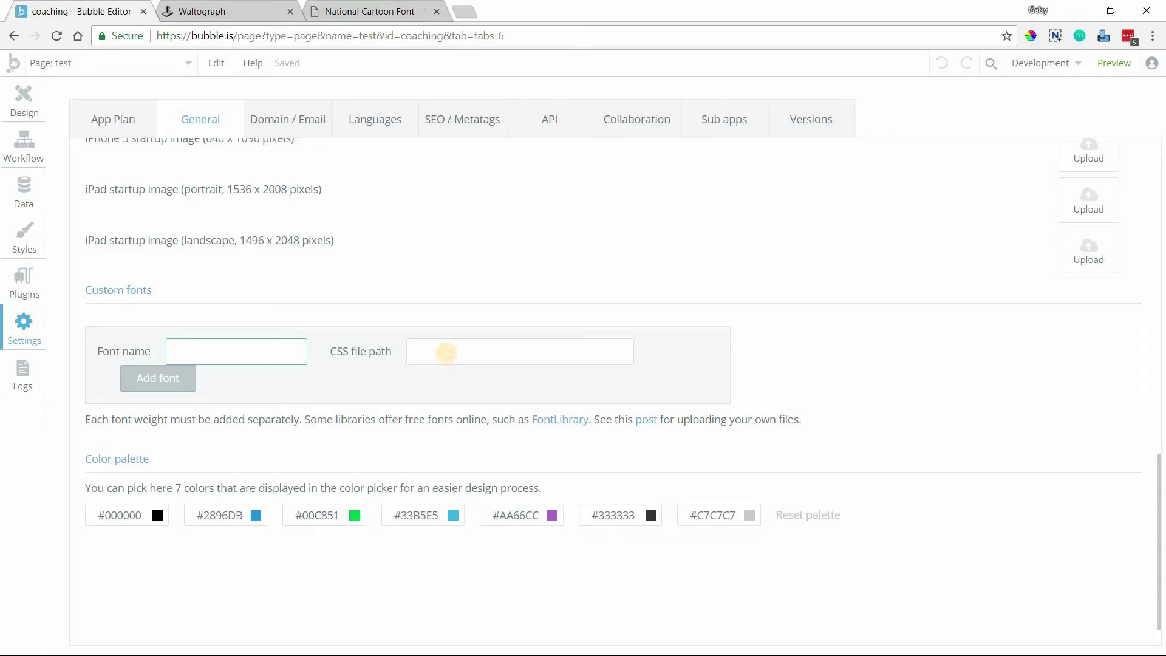
left_click(444, 352)
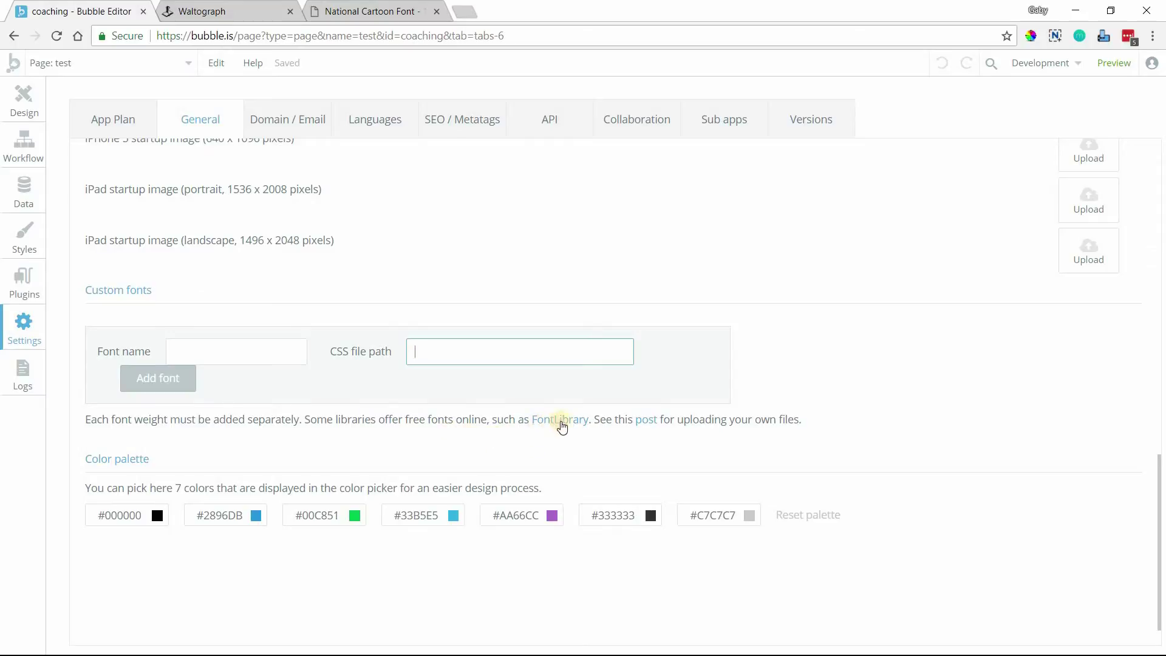
Step: Copy the Waltograph stylesheet href URL from its 'Use this font' embed snippet
left_click(229, 5)
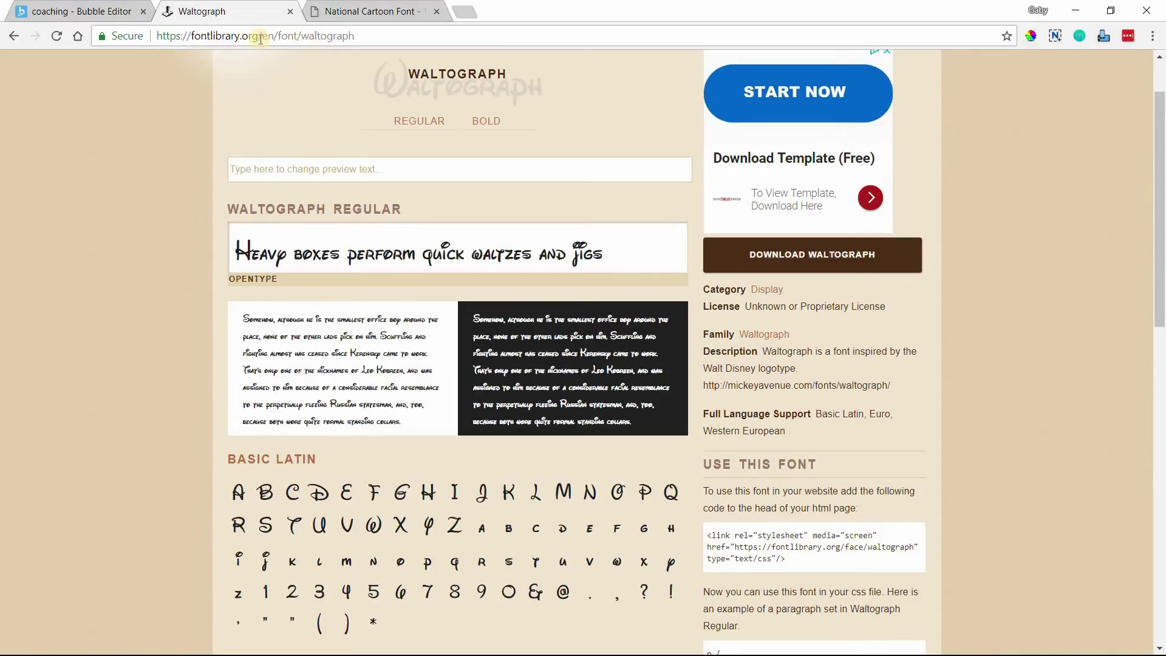
scroll(410, 131, "up", 1)
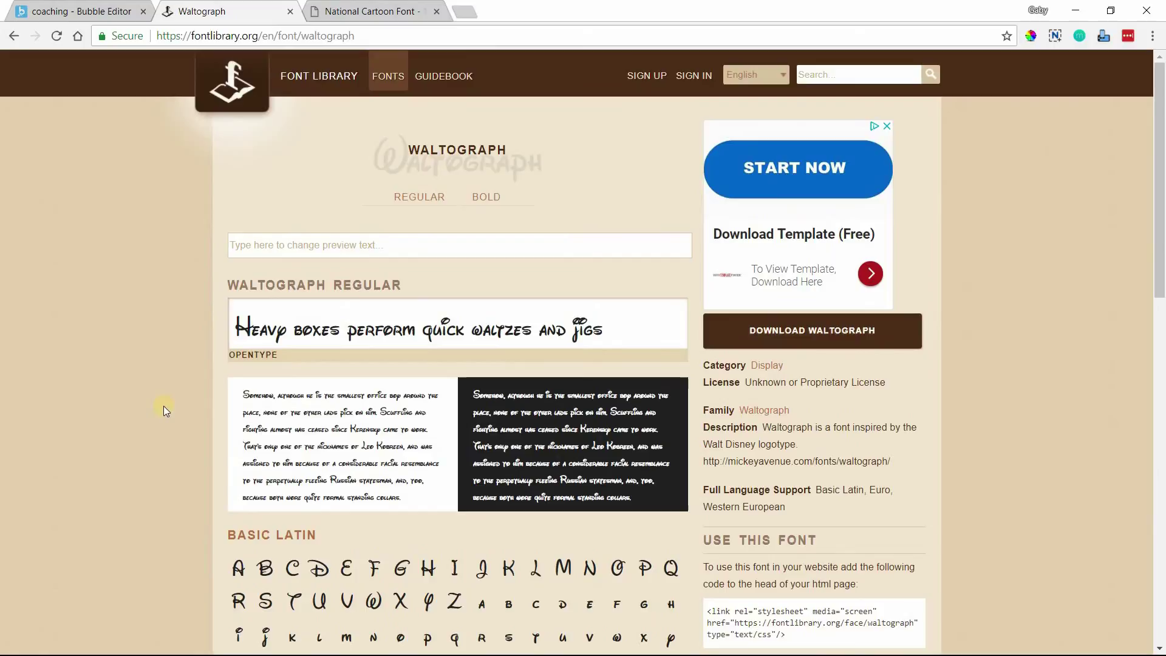
scroll(167, 409, "down", 2)
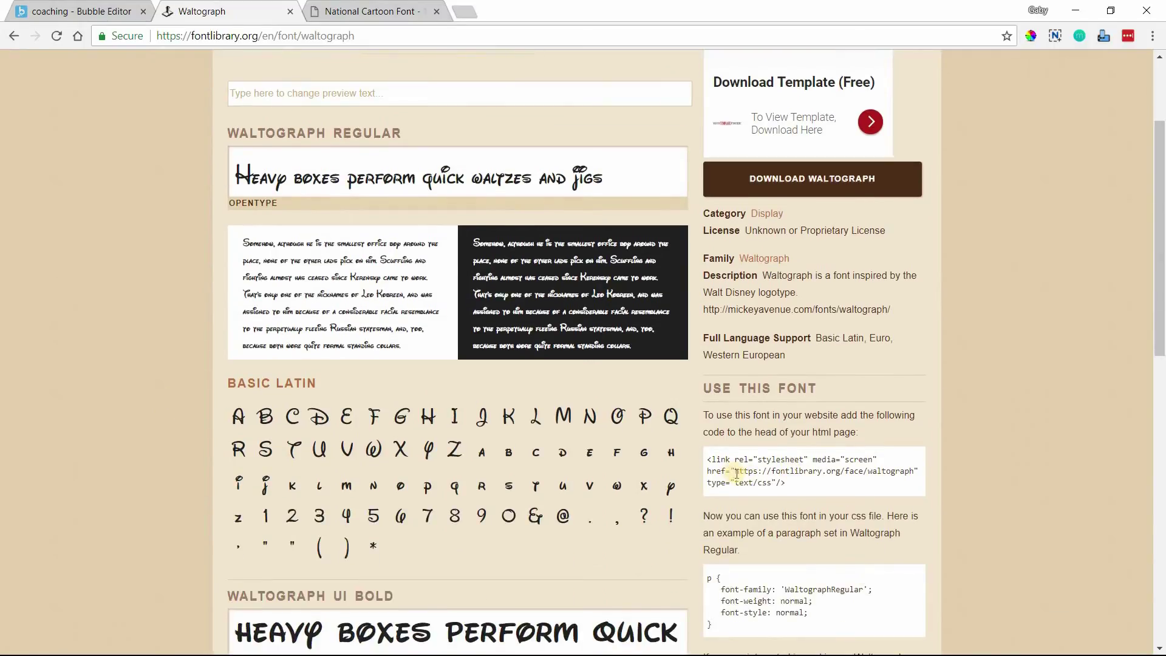
left_click_drag(735, 471, 833, 472)
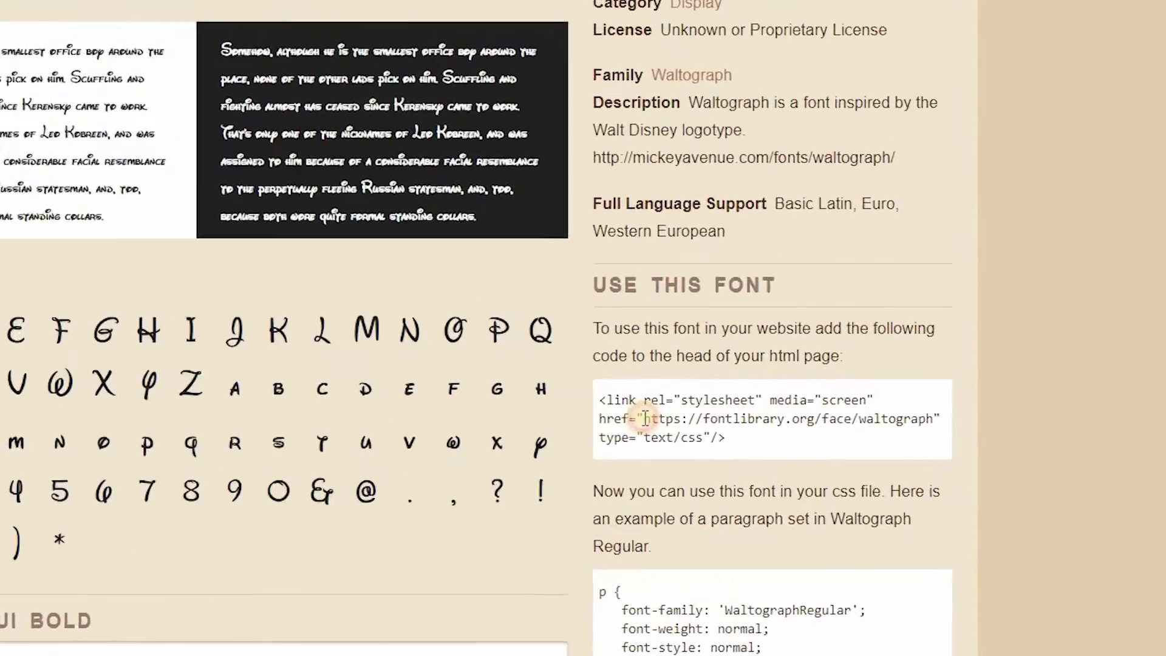
left_click_drag(764, 354, 953, 353)
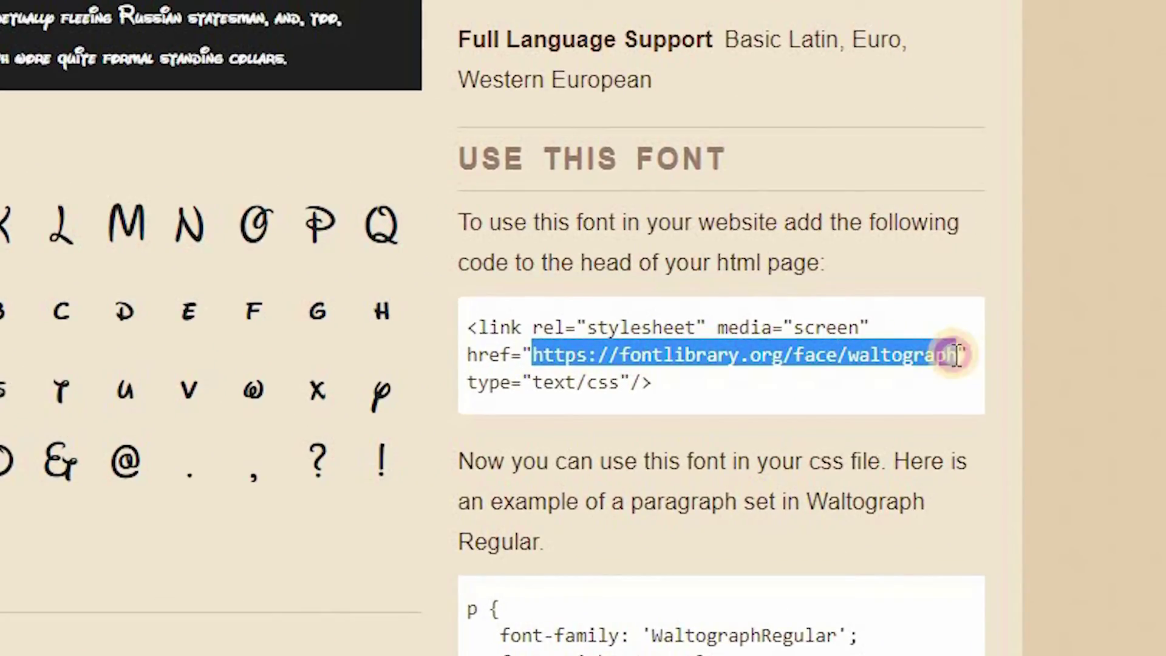
left_click_drag(954, 354, 957, 355)
key("ctrl+c")
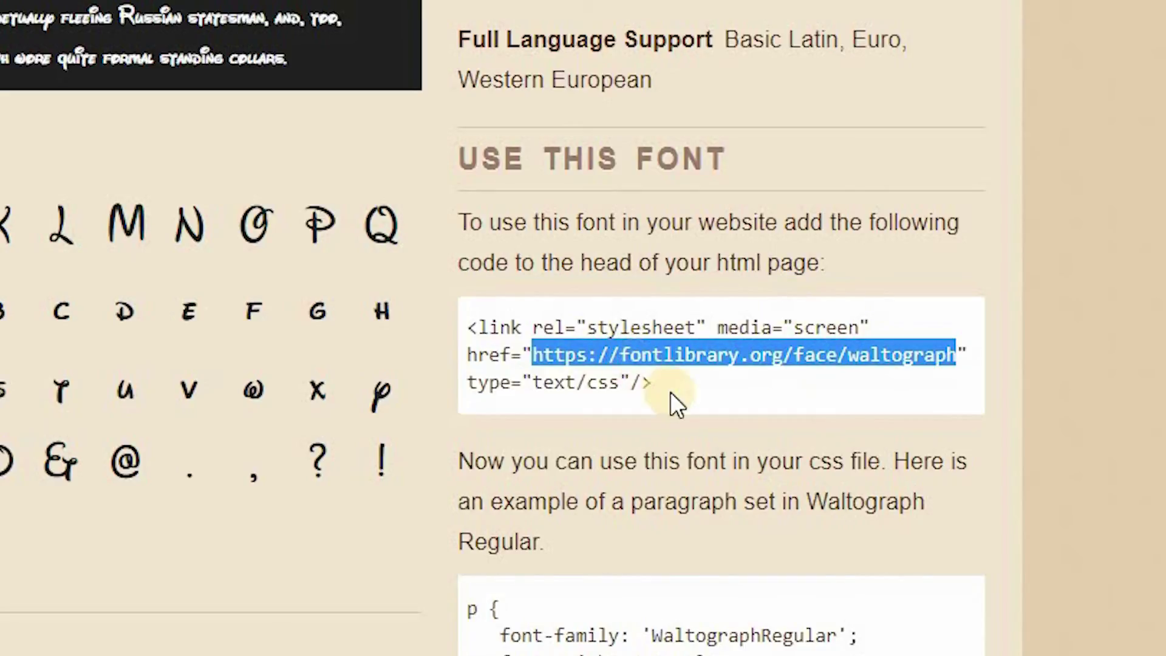
right_click(671, 394)
left_click(731, 391)
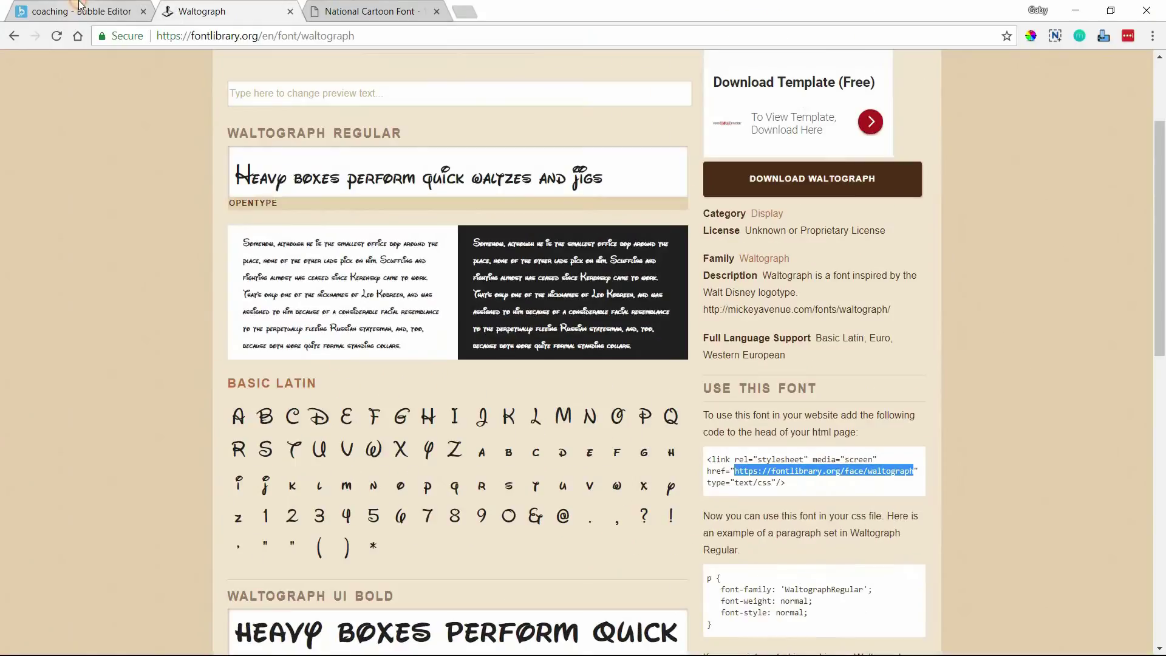
Step: Paste the Waltograph stylesheet URL as CSS file path and add Waltograph as a custom font
left_click(78, 11)
left_click(421, 350)
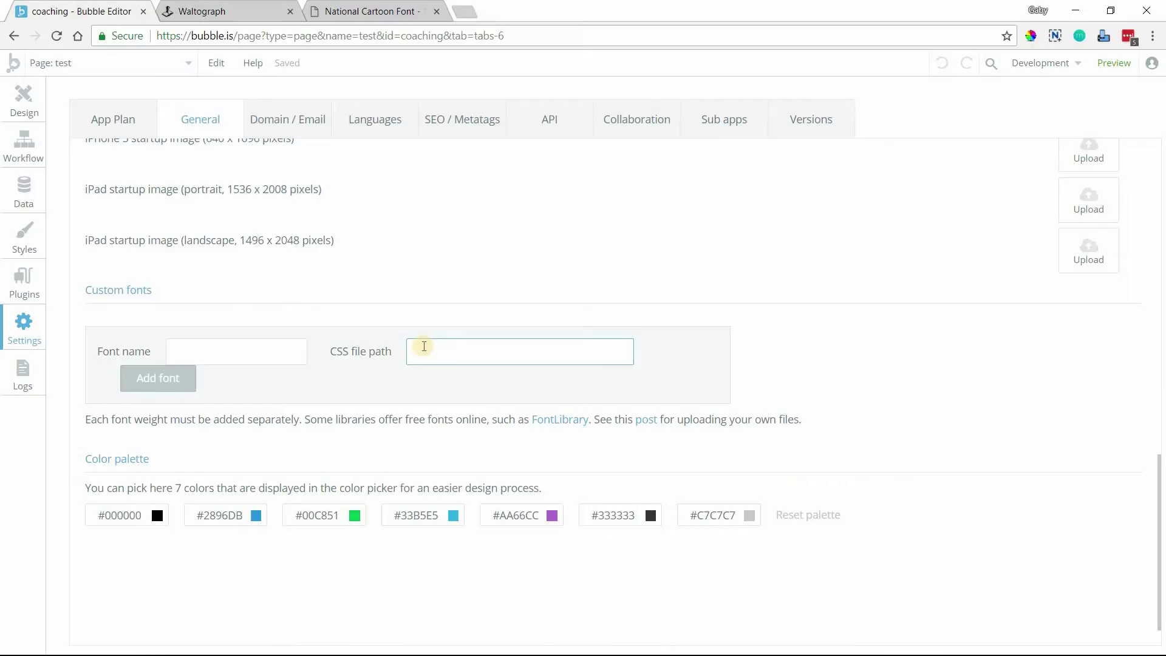
key("ctrl+v")
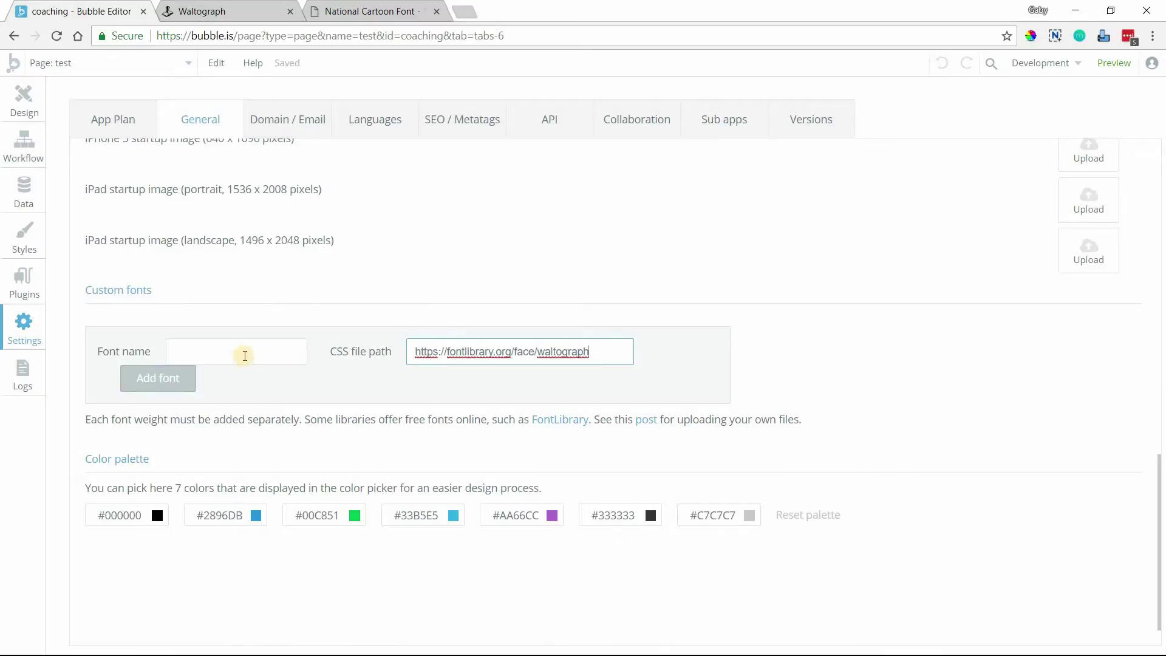
left_click(242, 355)
type("W")
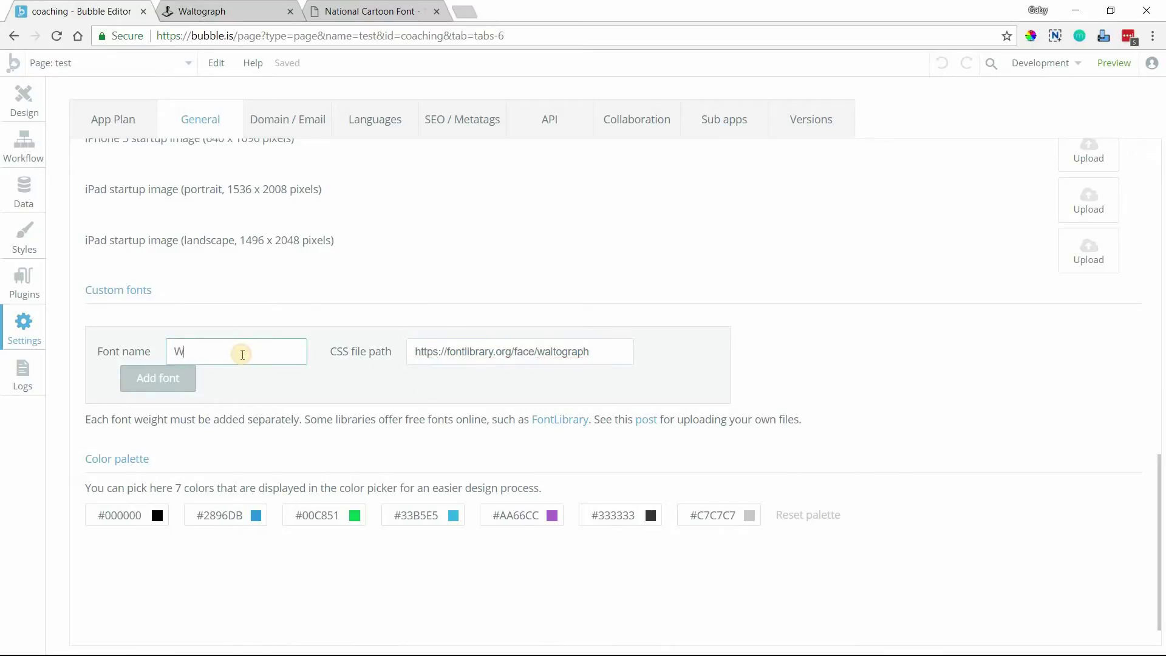
type("altogr")
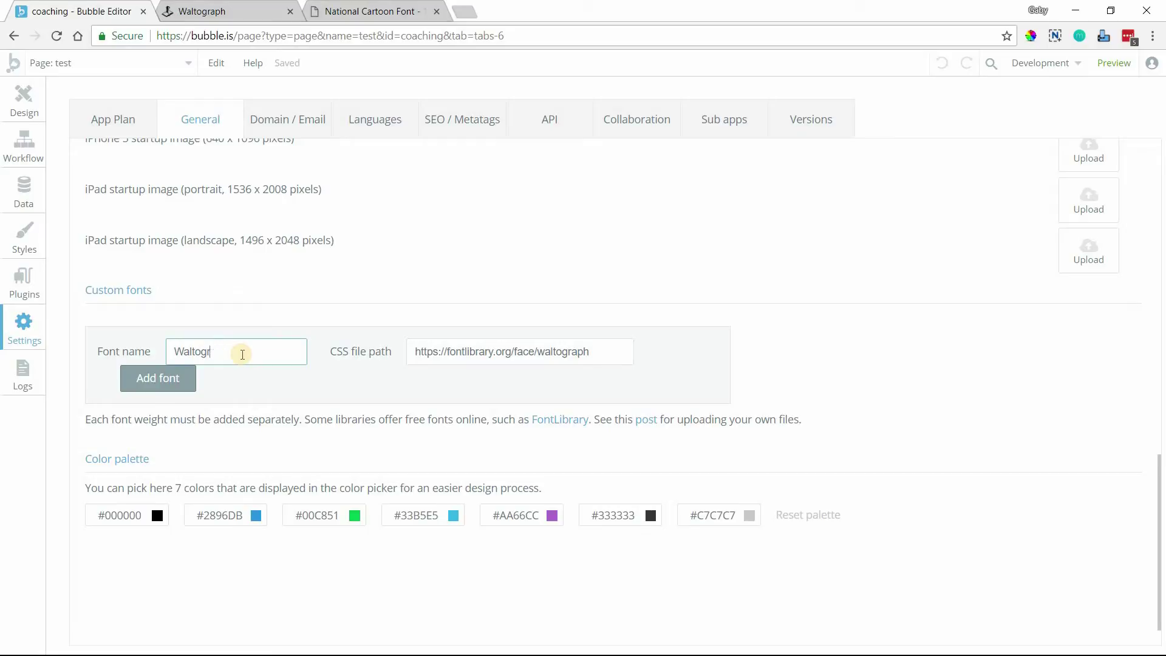
type("aph")
left_click(258, 378)
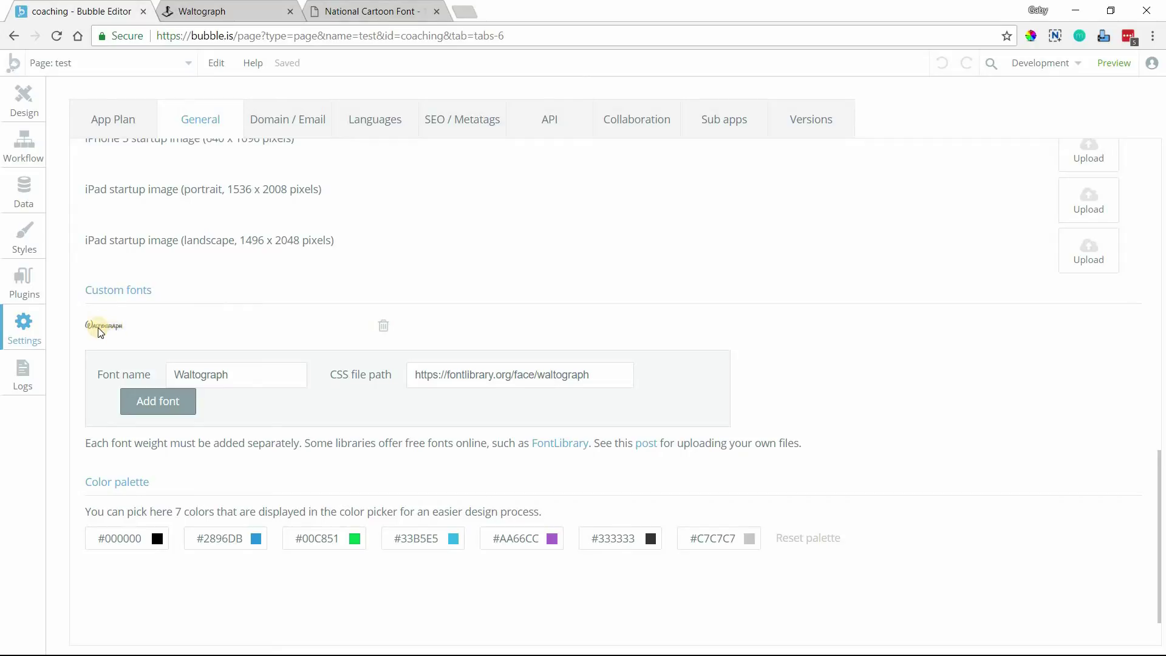
Step: Draw an unstyled Text element near the page top with font size 30
left_click(24, 109)
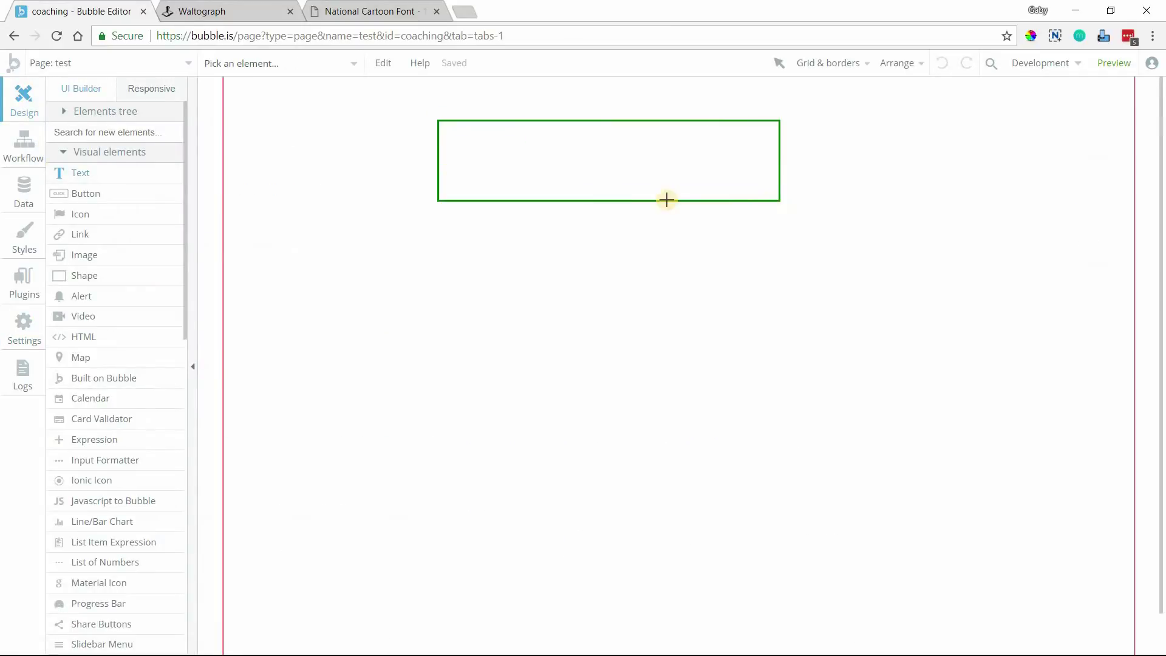
left_click_drag(696, 163, 778, 197)
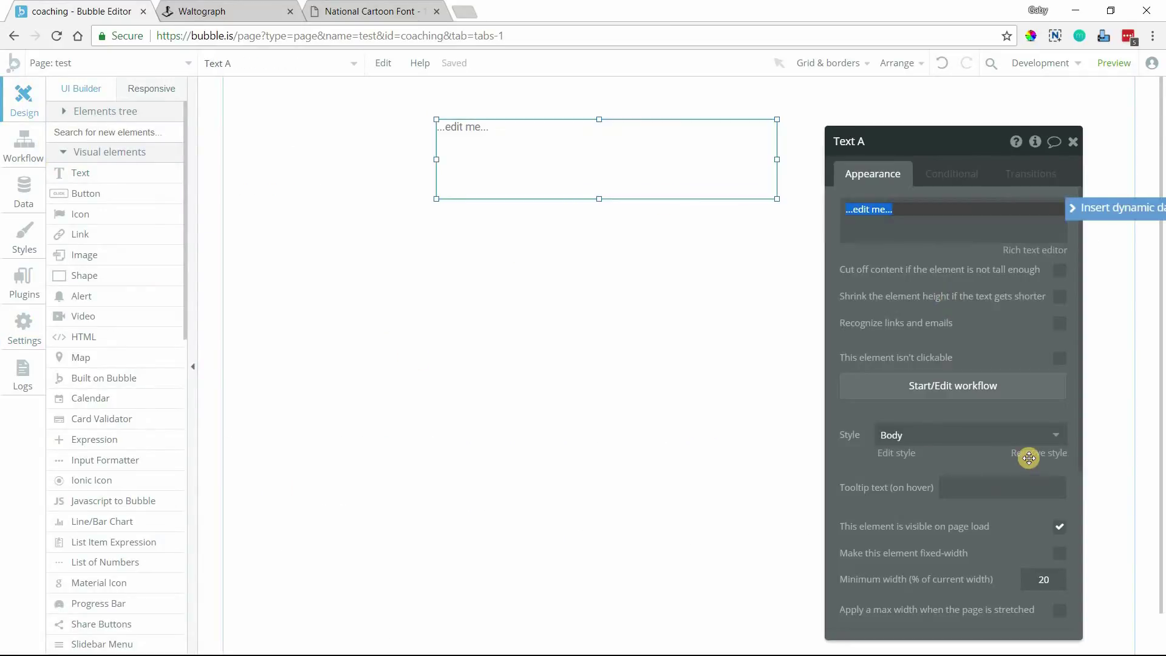
left_click(988, 467)
left_click(1015, 447)
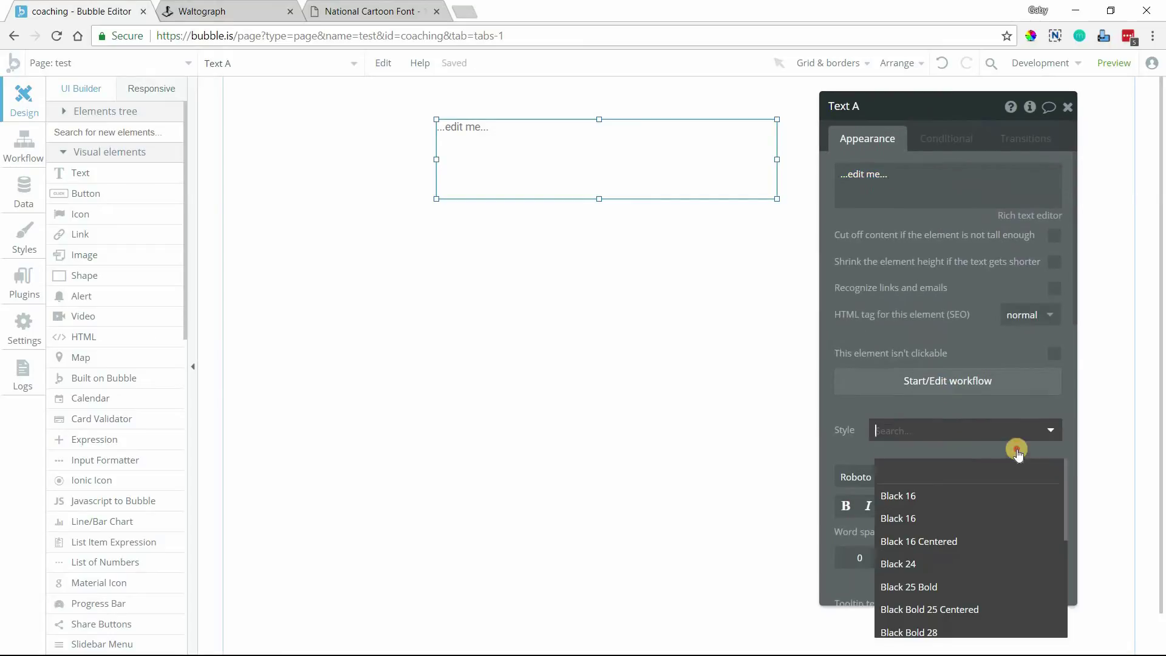
left_click(1022, 456)
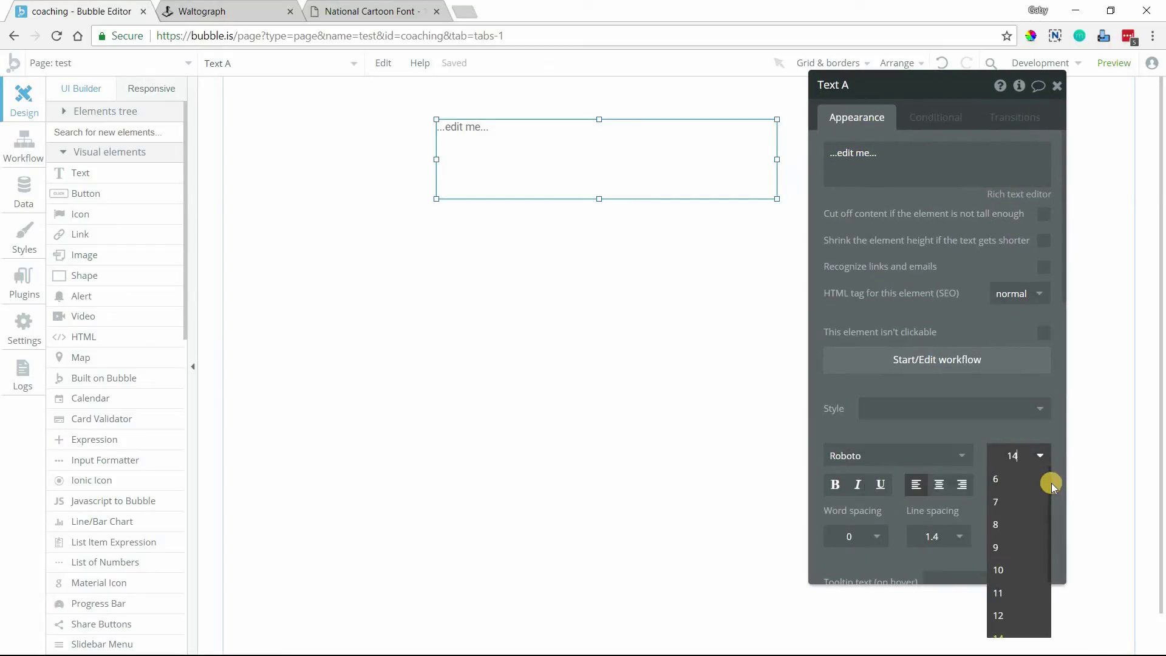
key("BackSpace")
key("BackSpace")
type("30")
key("Return")
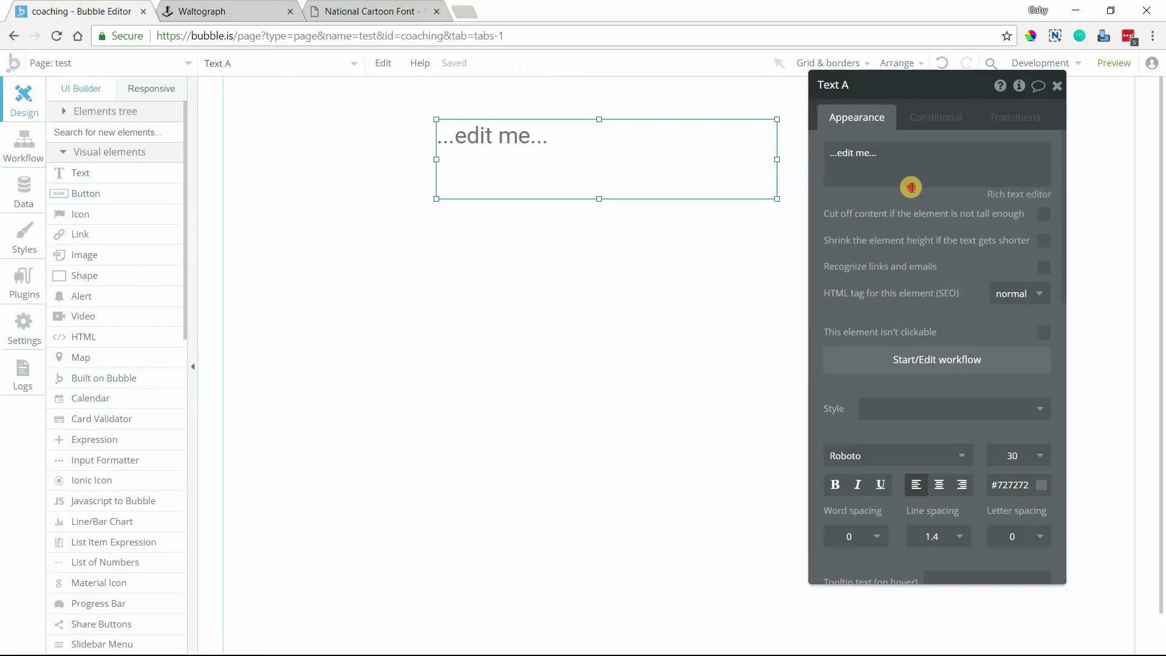
Step: Make the text read 'This is my new font!' in the Waltograph font
triple_click(911, 187)
type("Th")
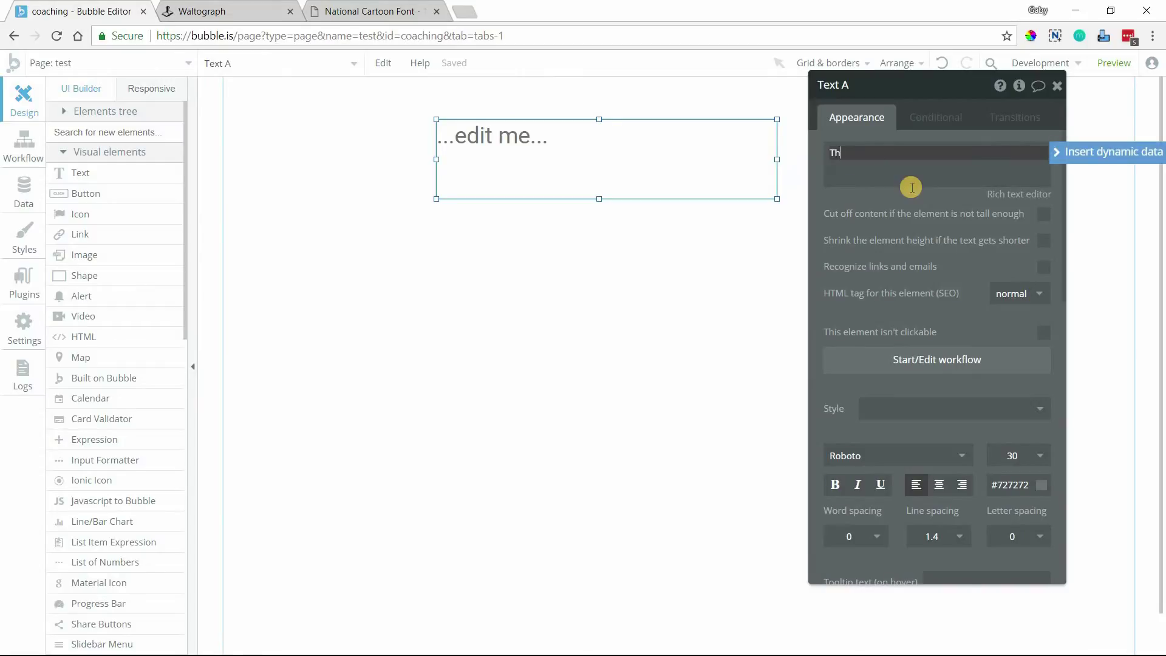
type("!")
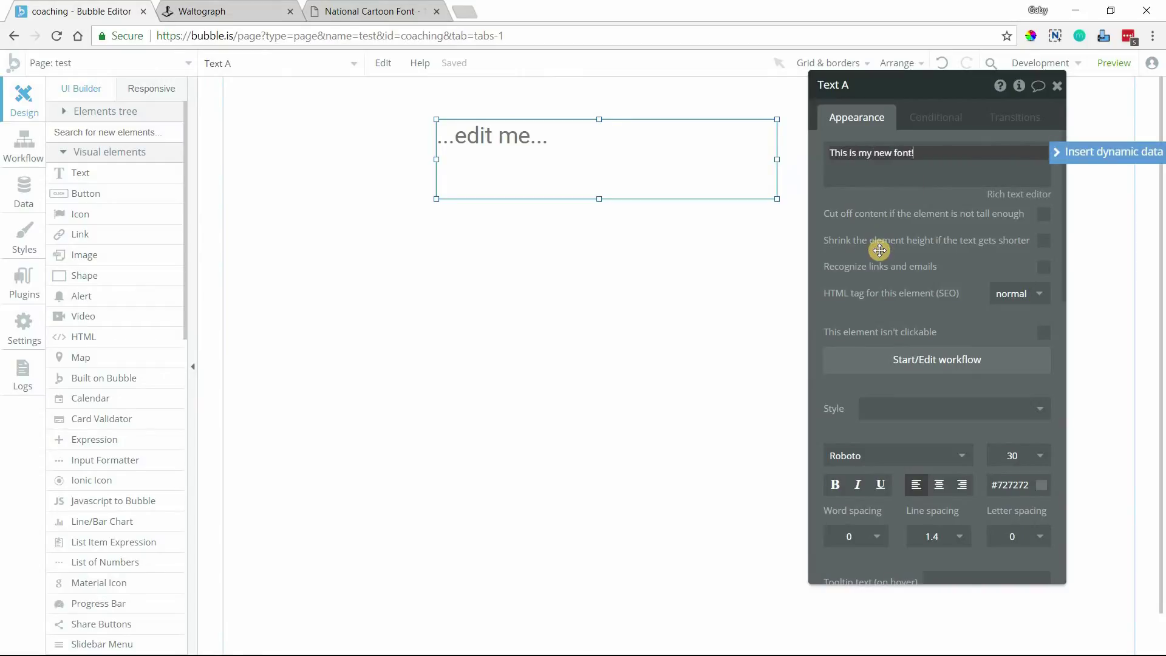
left_click(868, 424)
left_click(872, 452)
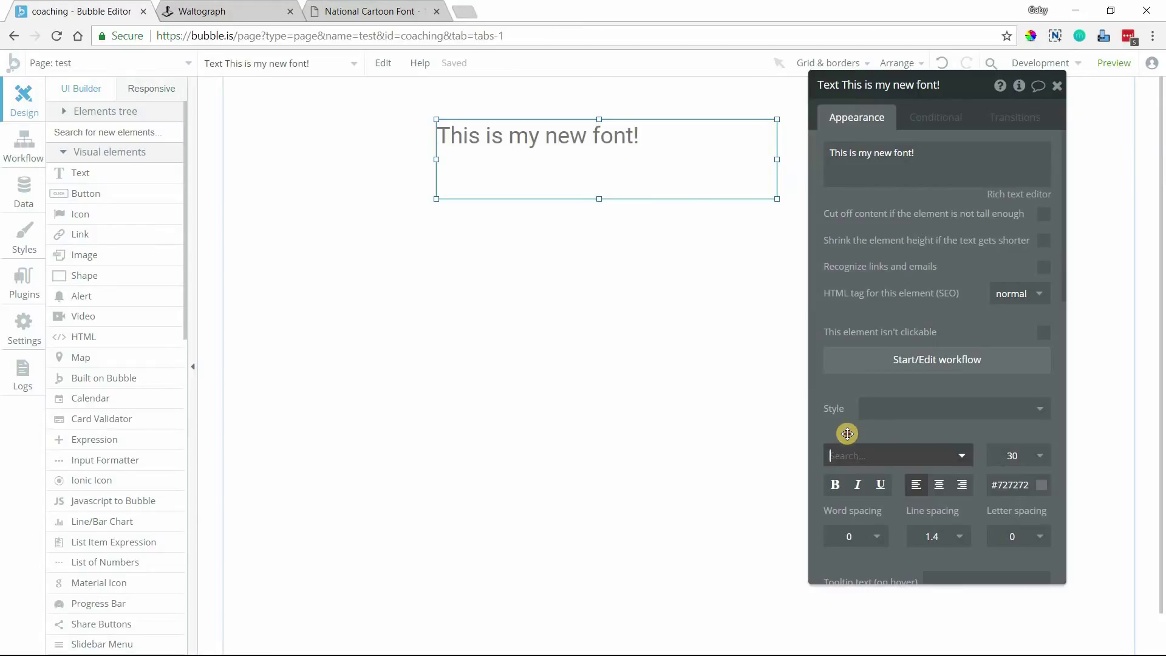
scroll(848, 366, "down", 1)
left_click(862, 384)
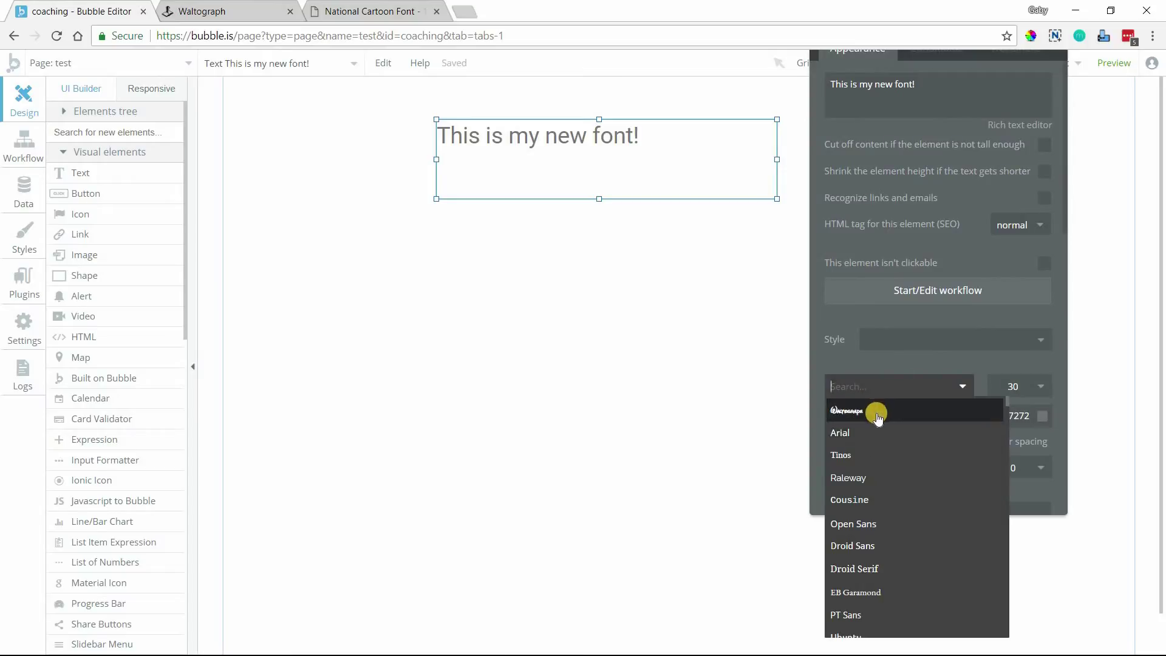
left_click(844, 418)
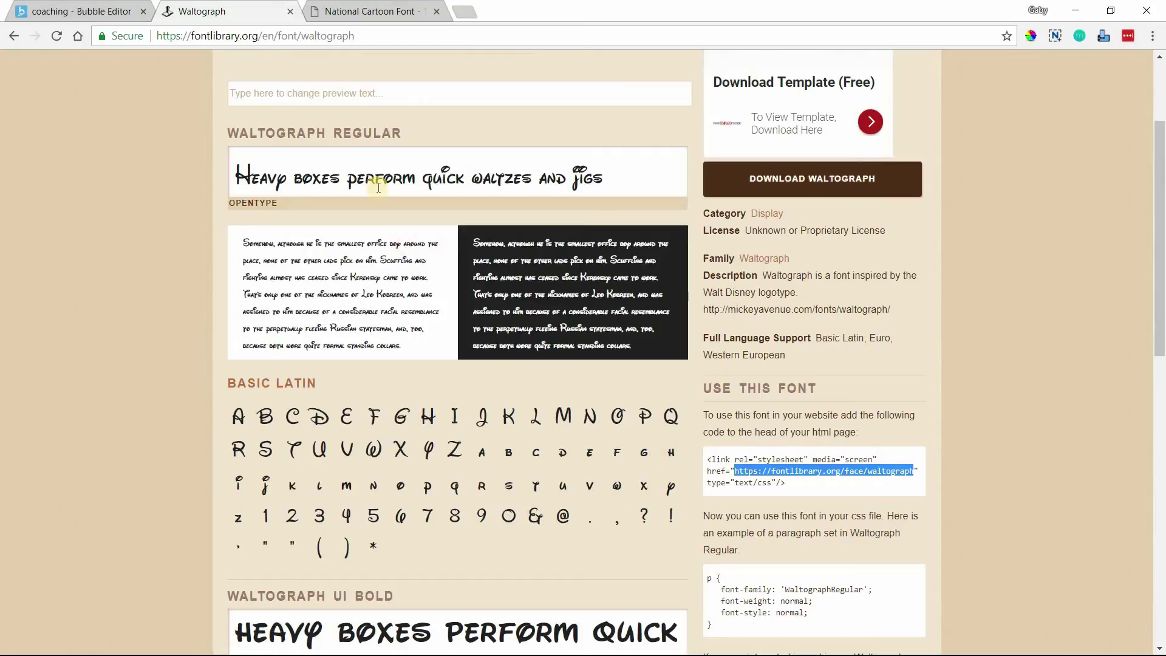
Step: Download the National Cartoon font zip from 1001 Free Fonts to the Desktop
left_click(376, 10)
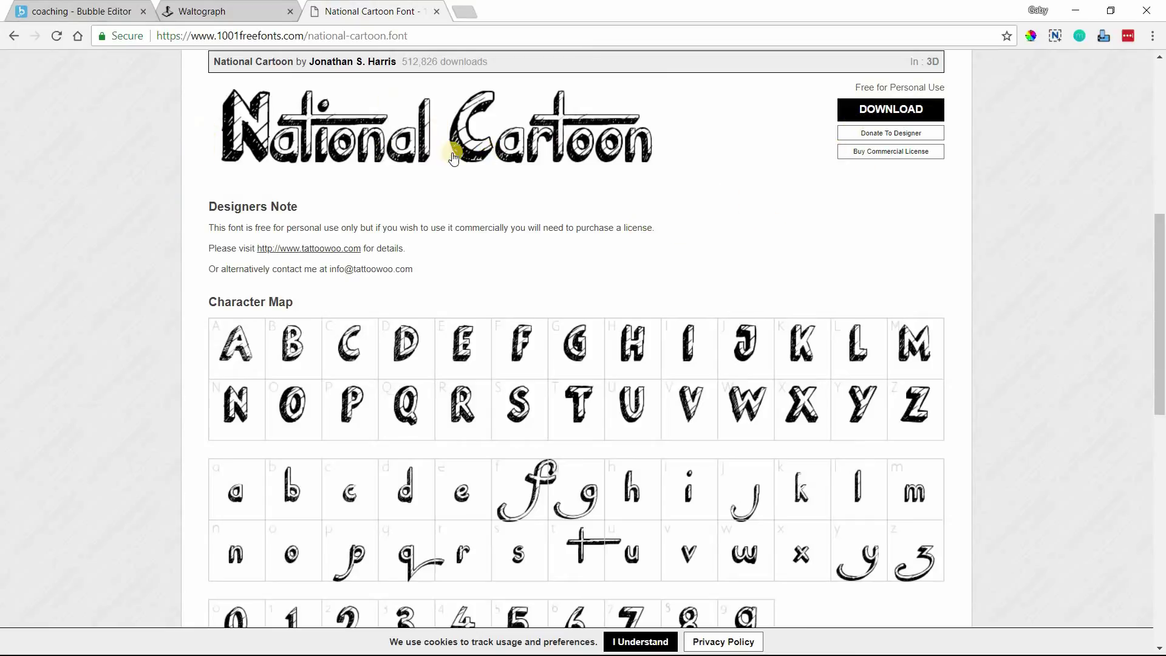
left_click(872, 115)
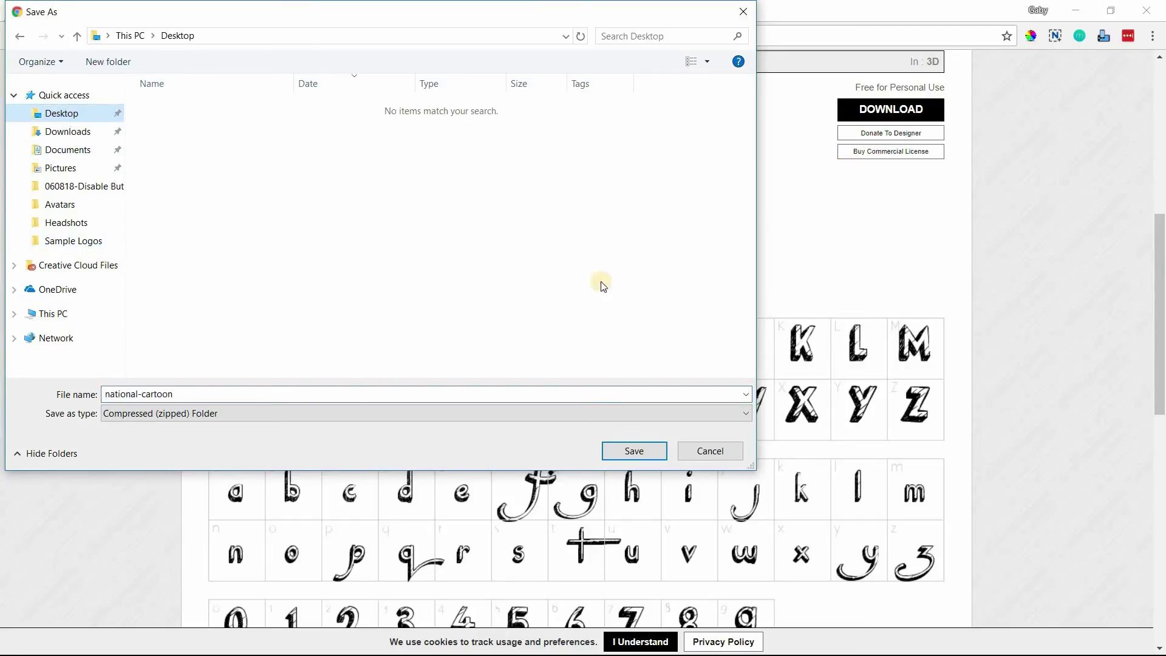
left_click(350, 398)
left_click(644, 450)
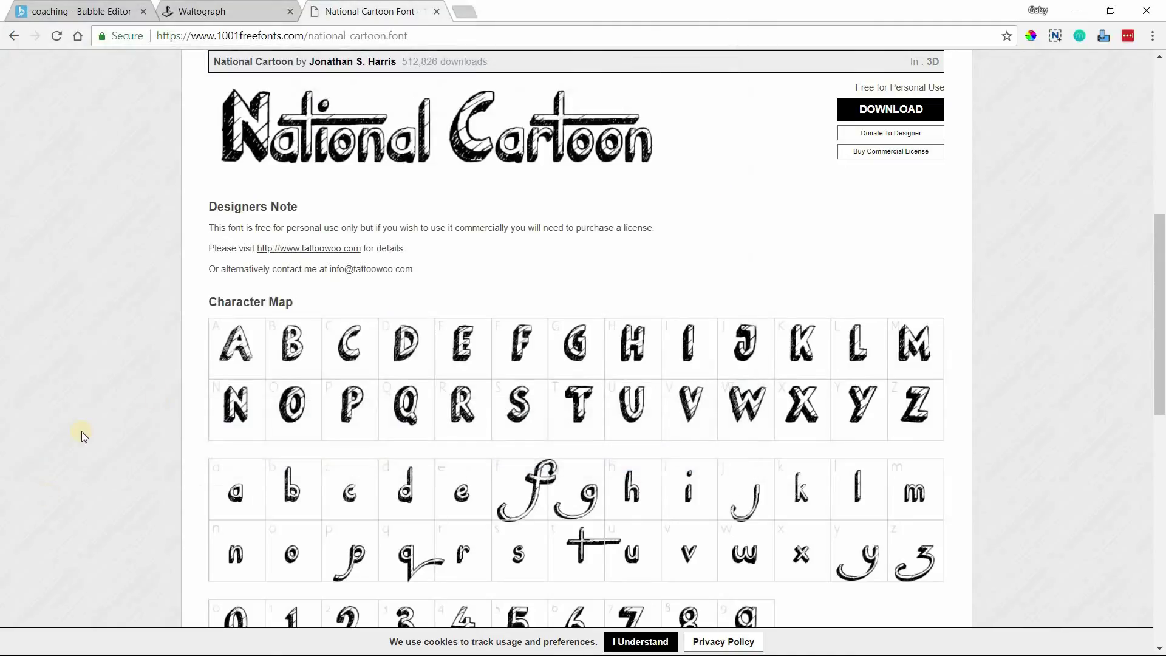
Step: Extract the National Cartoon zip and open the resulting national-cartoon folder
left_click(134, 641)
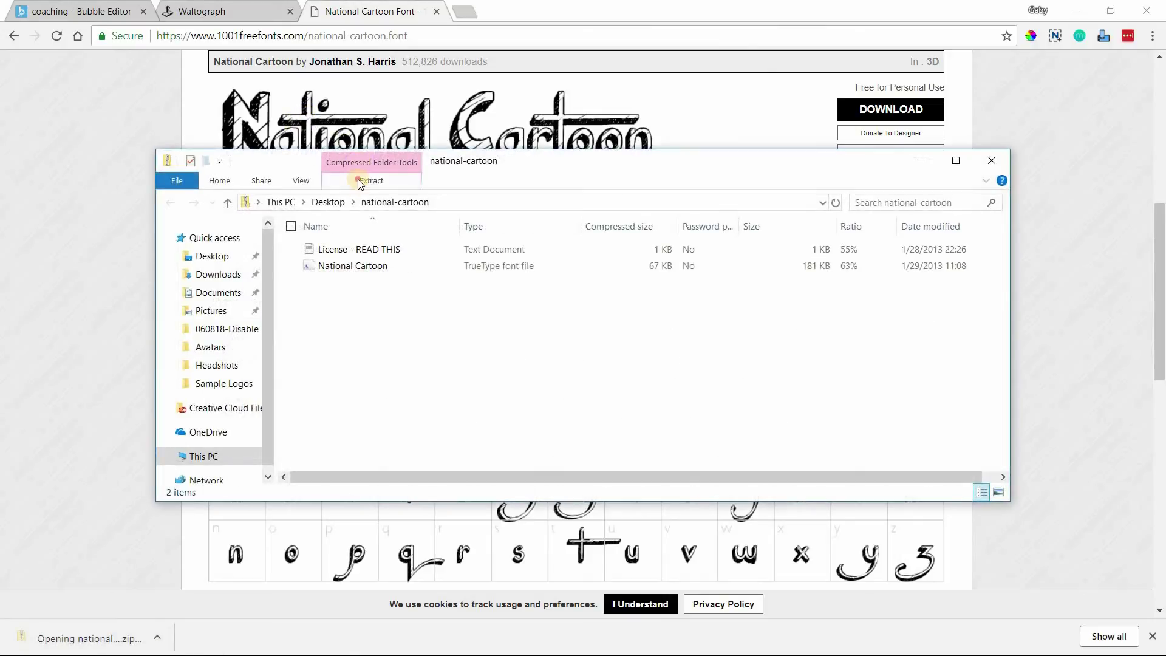
left_click(360, 182)
left_click(493, 221)
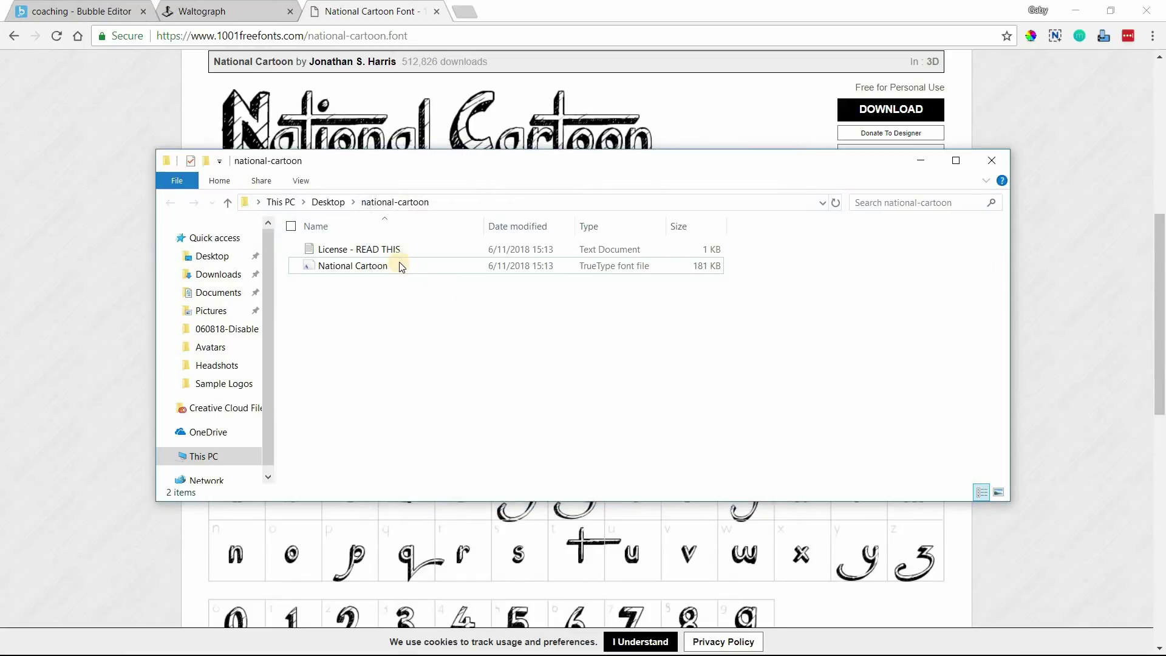
left_click(399, 266)
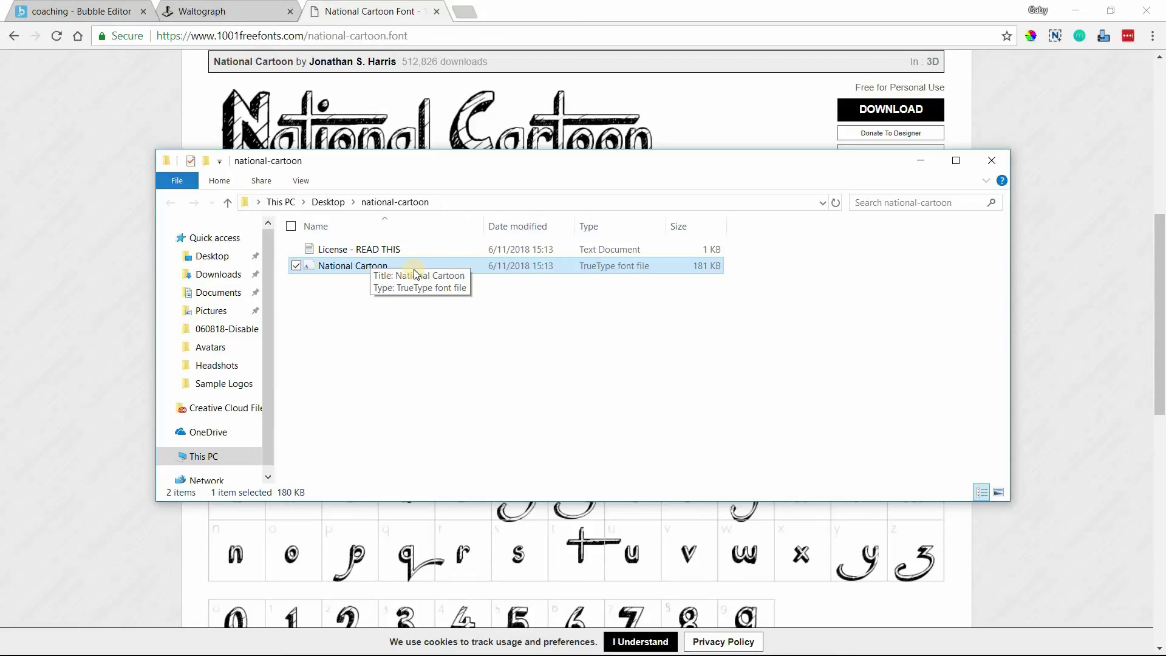
Step: Draw a File Uploader and upload National Cartoon.ttf as its static file
left_click(118, 10)
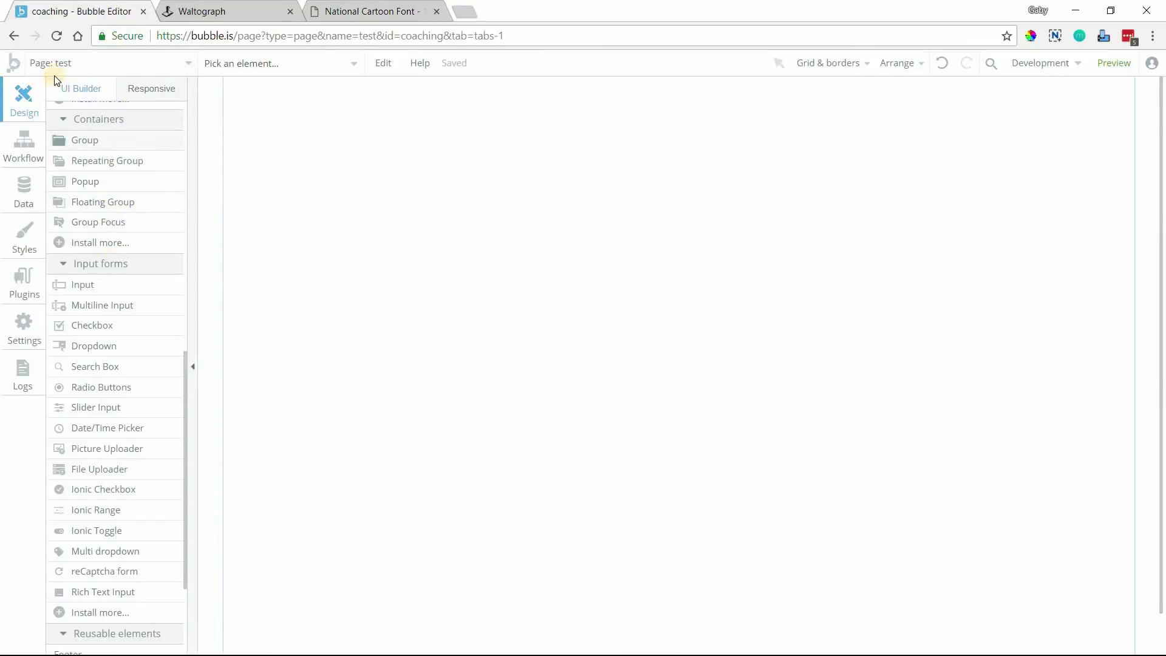
scroll(133, 493, "down", 3)
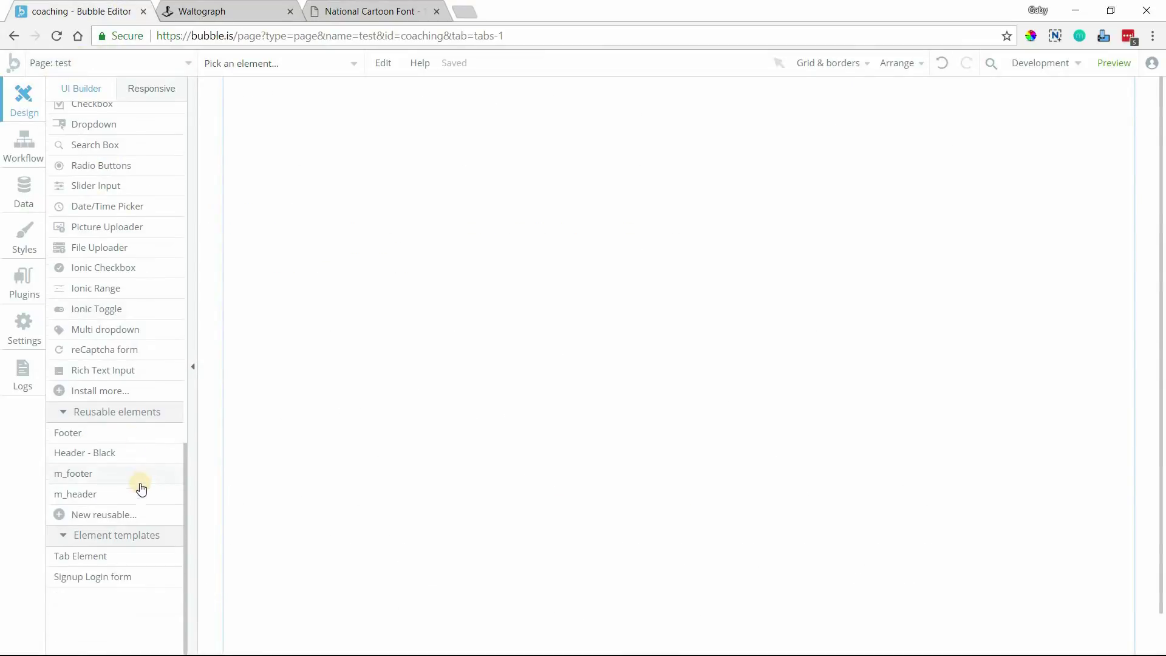
scroll(134, 337, "up", 1)
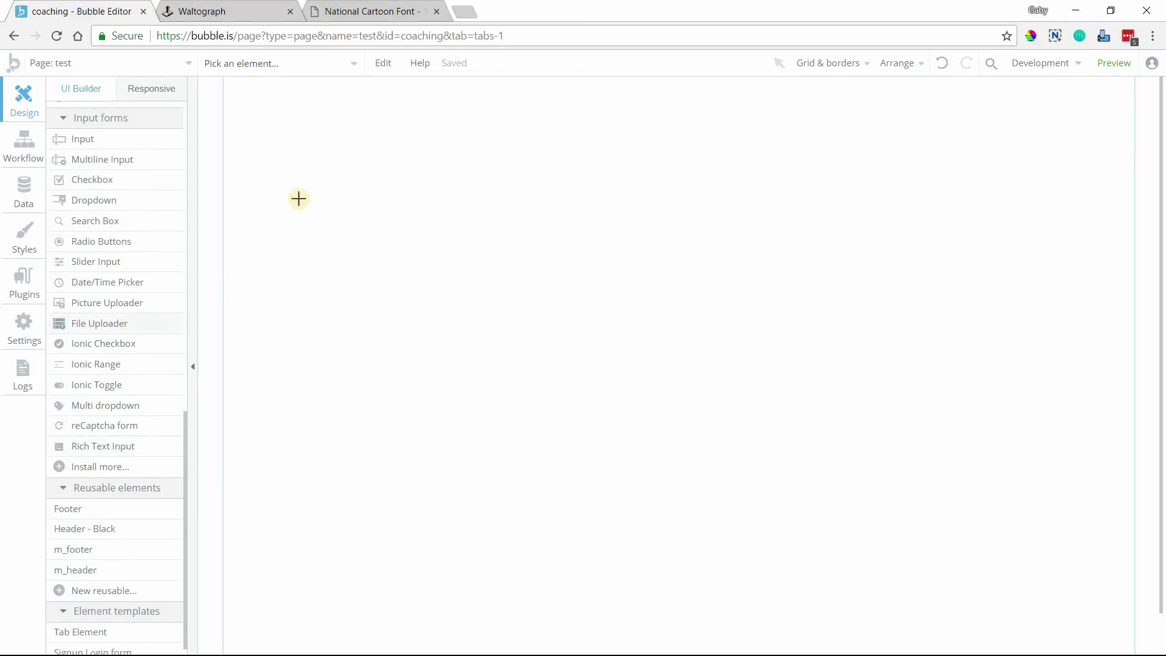
left_click_drag(290, 132, 443, 246)
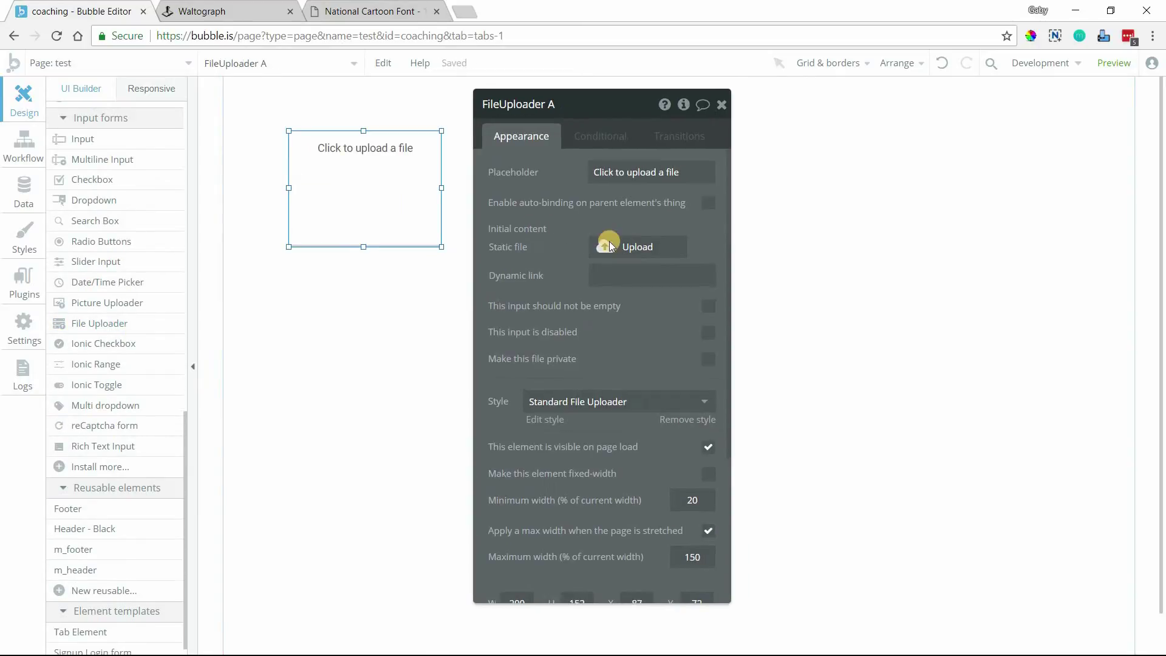
left_click(652, 247)
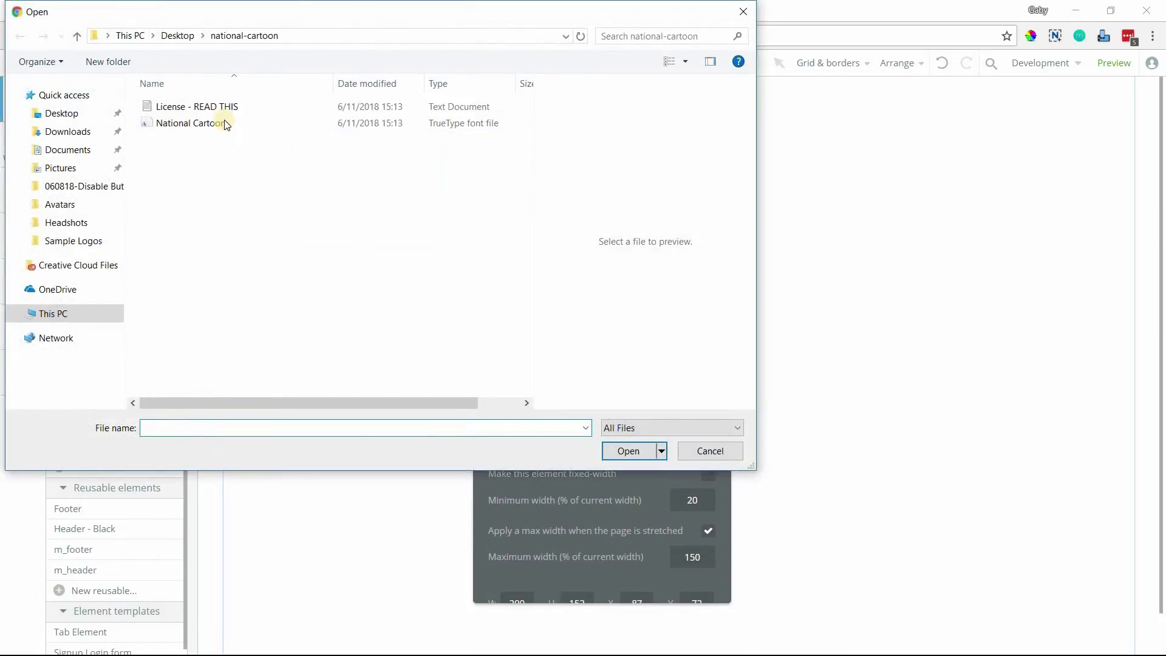
left_click(229, 123)
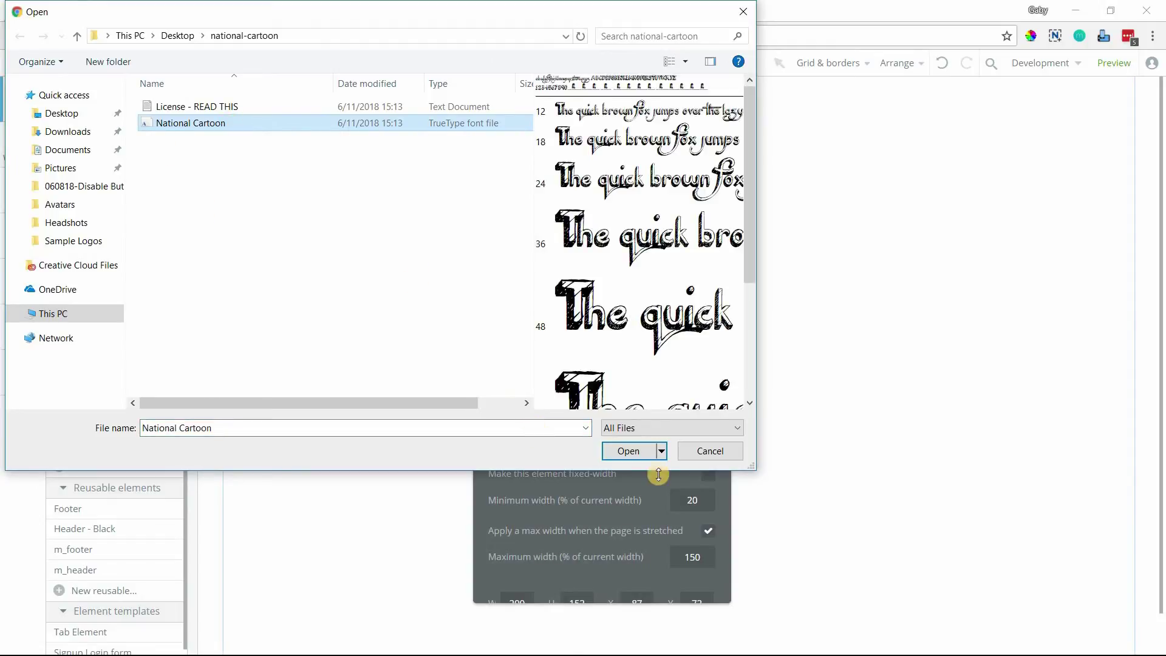
left_click(640, 455)
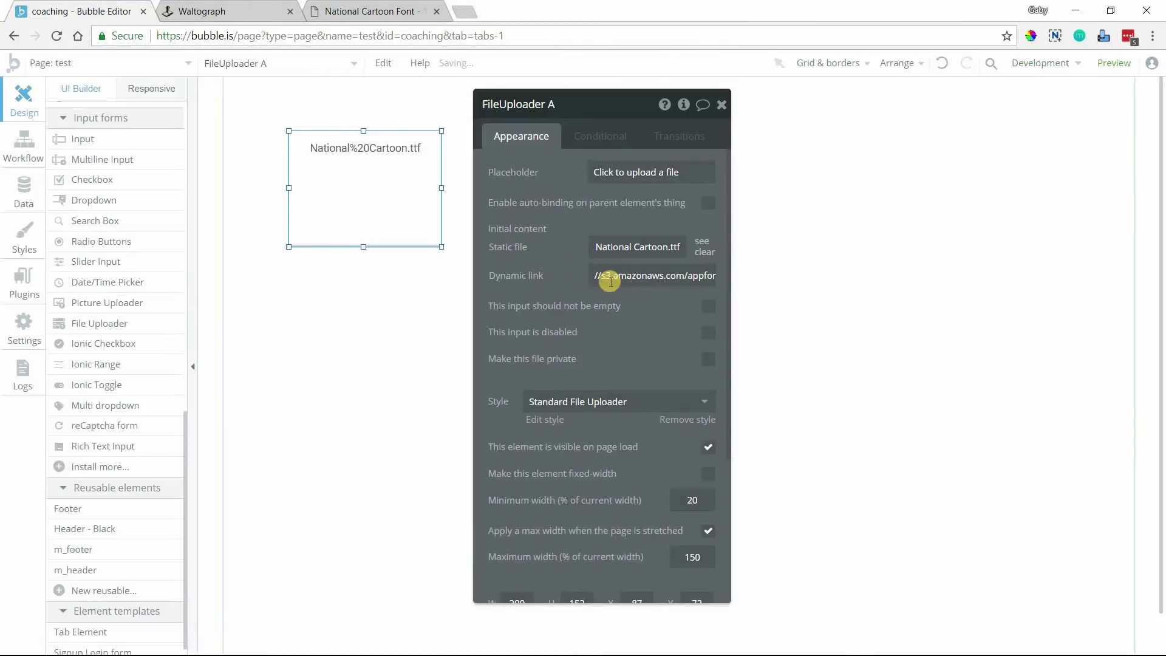
Step: Select and copy the uploaded font's hosted Dynamic link URL
left_click(640, 284)
key("ctrl+a")
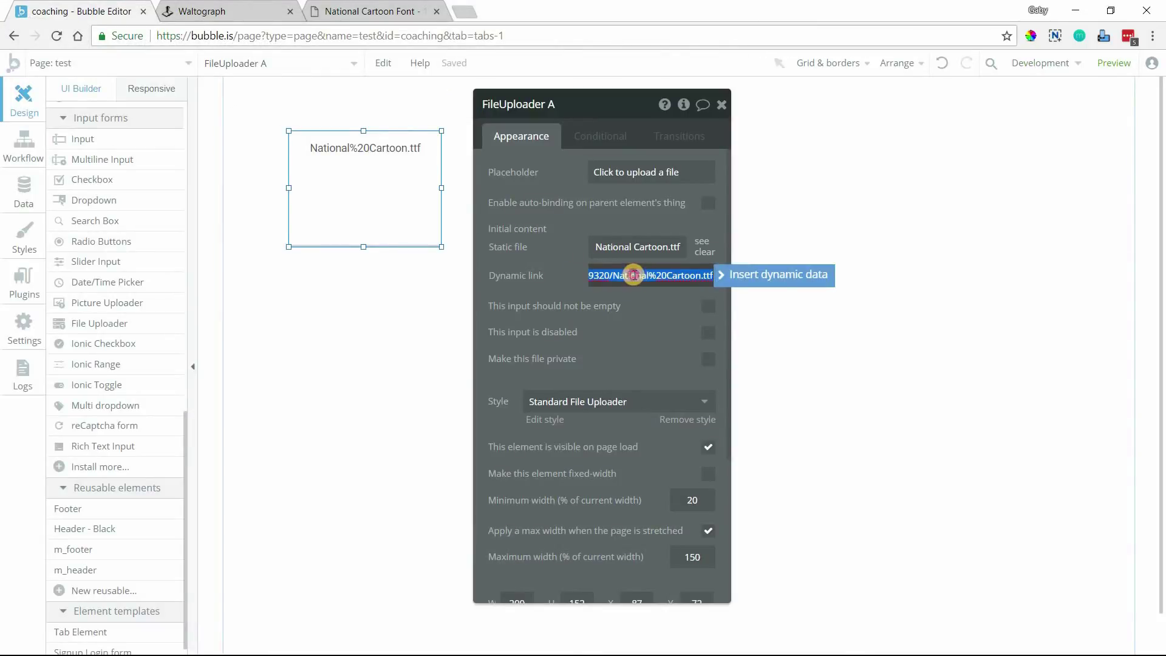
left_click(633, 276)
triple_click(634, 276)
left_click(508, 247)
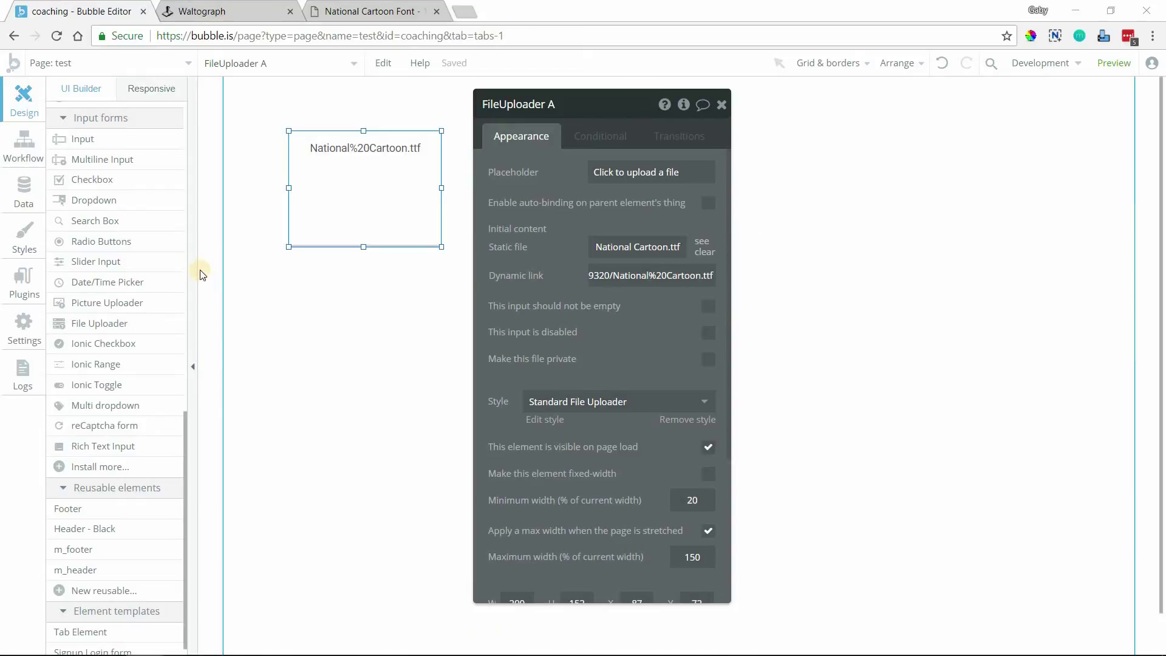
key("super+Tab")
left_click(400, 249)
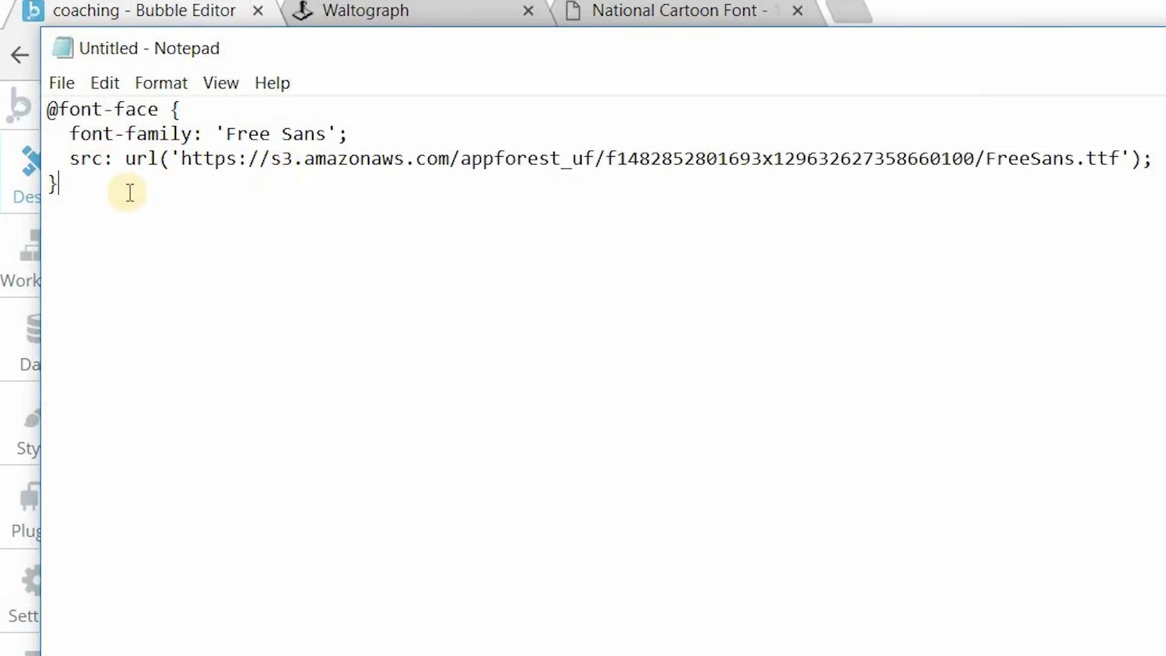
left_click(180, 160)
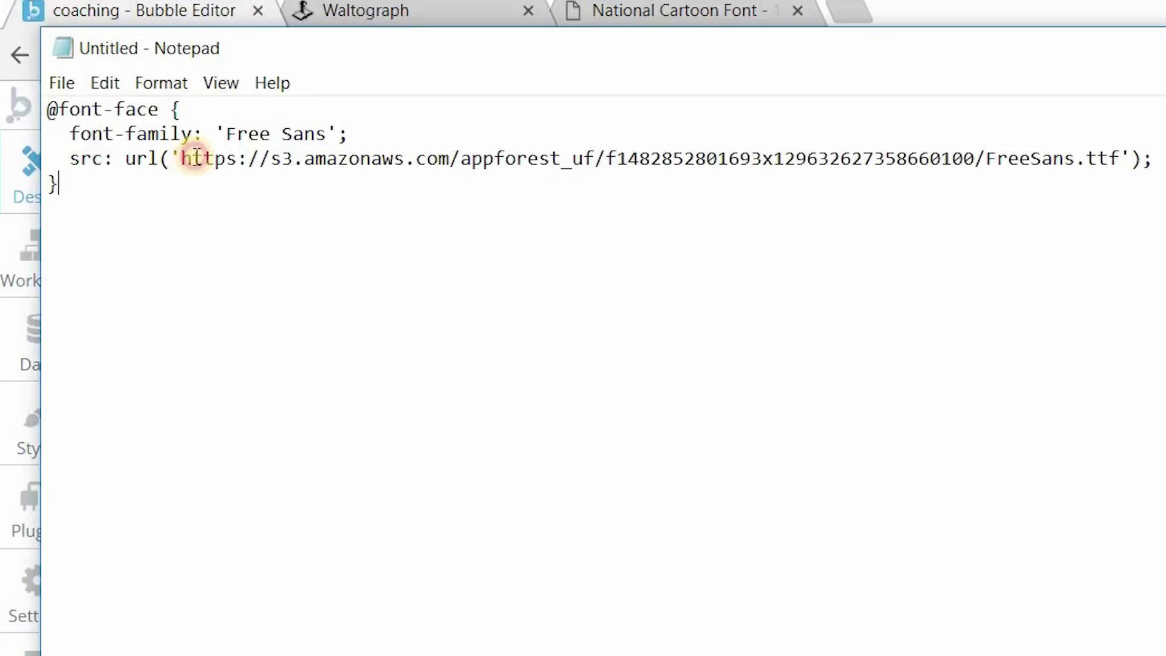
left_click_drag(418, 164, 1121, 159)
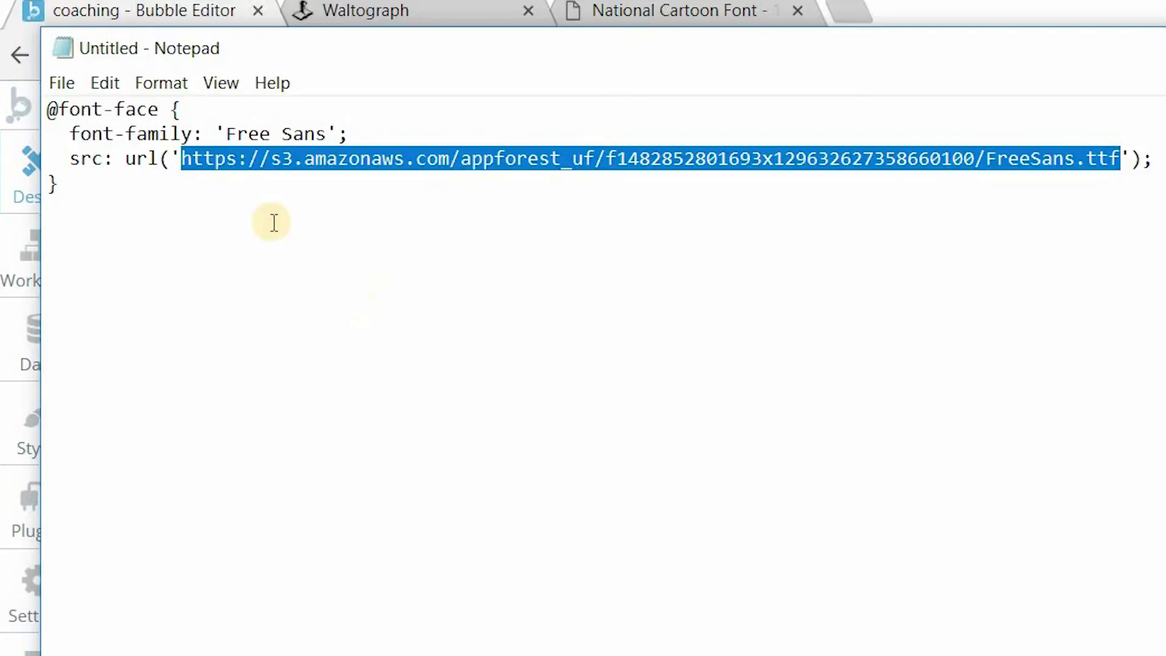
key("ctrl+v")
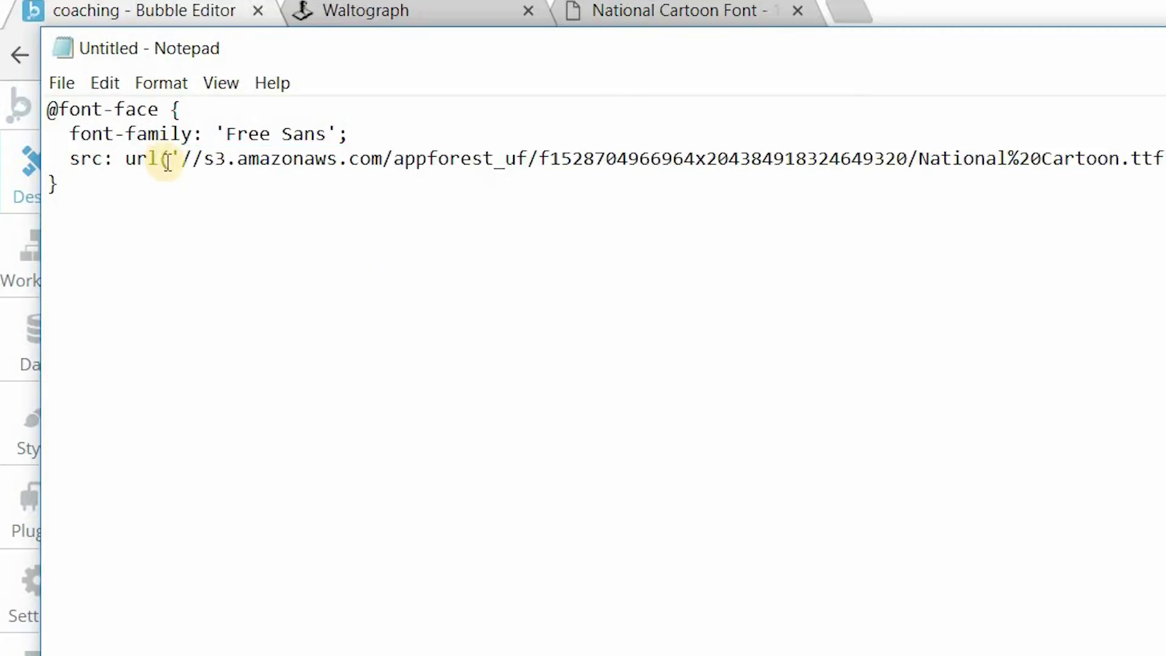
type("htt")
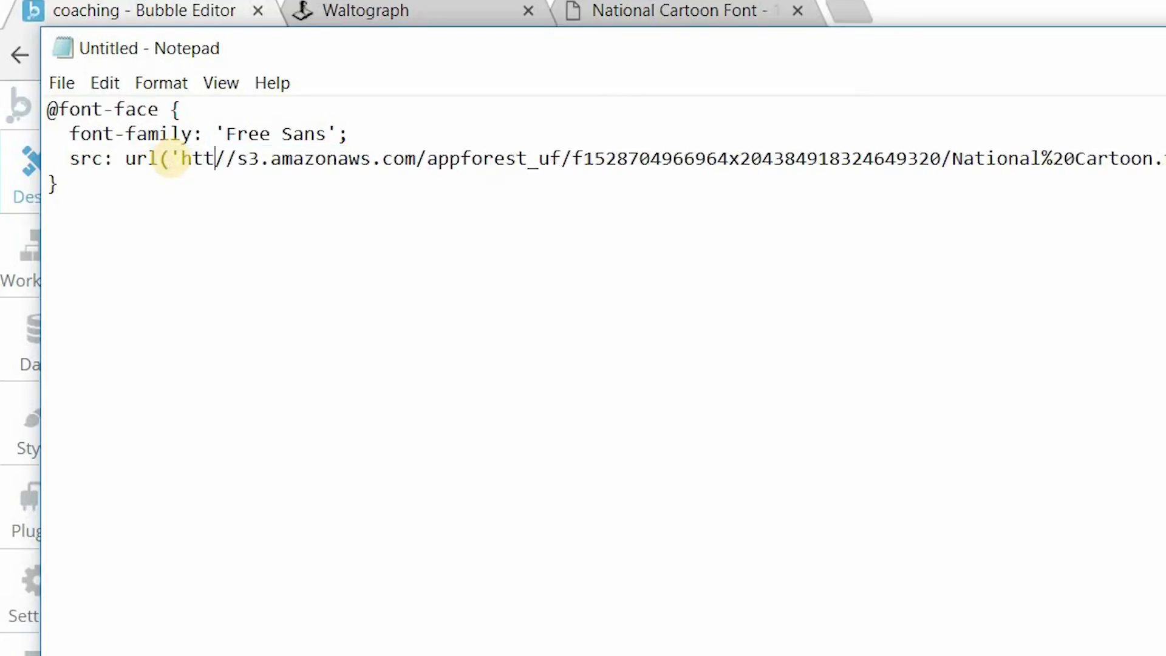
type("ps:")
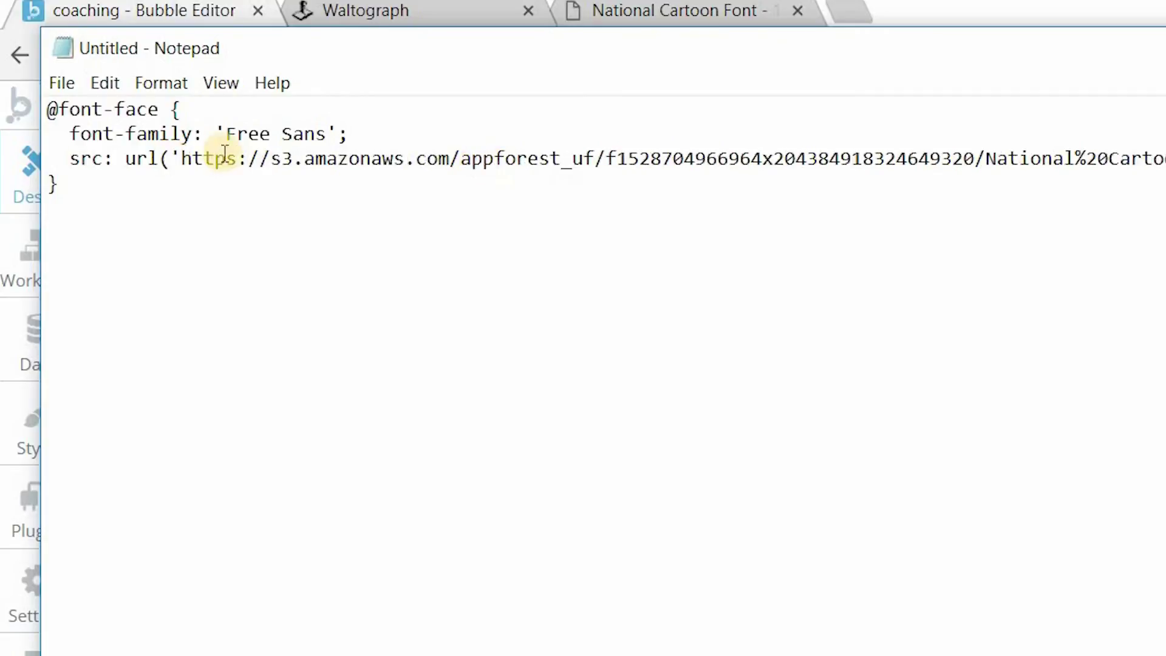
Step: Change font-family to 'National Cartoon', fixing the 'Natioinal' typo
left_click(182, 159)
key("shift+End")
left_click(326, 134)
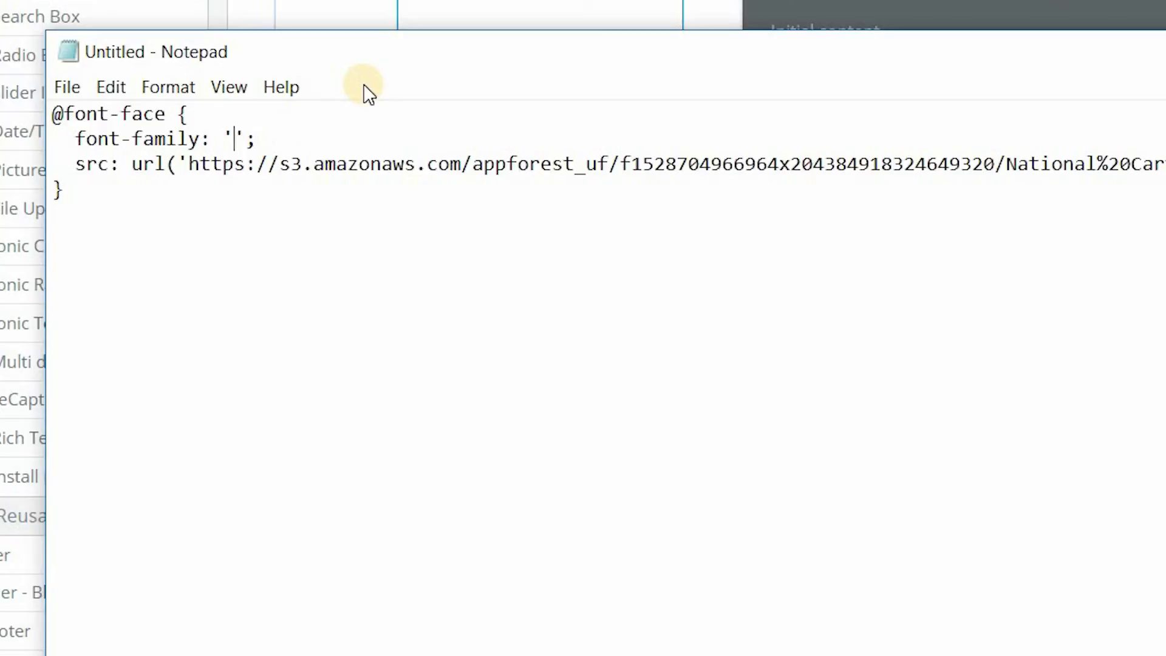
type("Natioinal Cartoo")
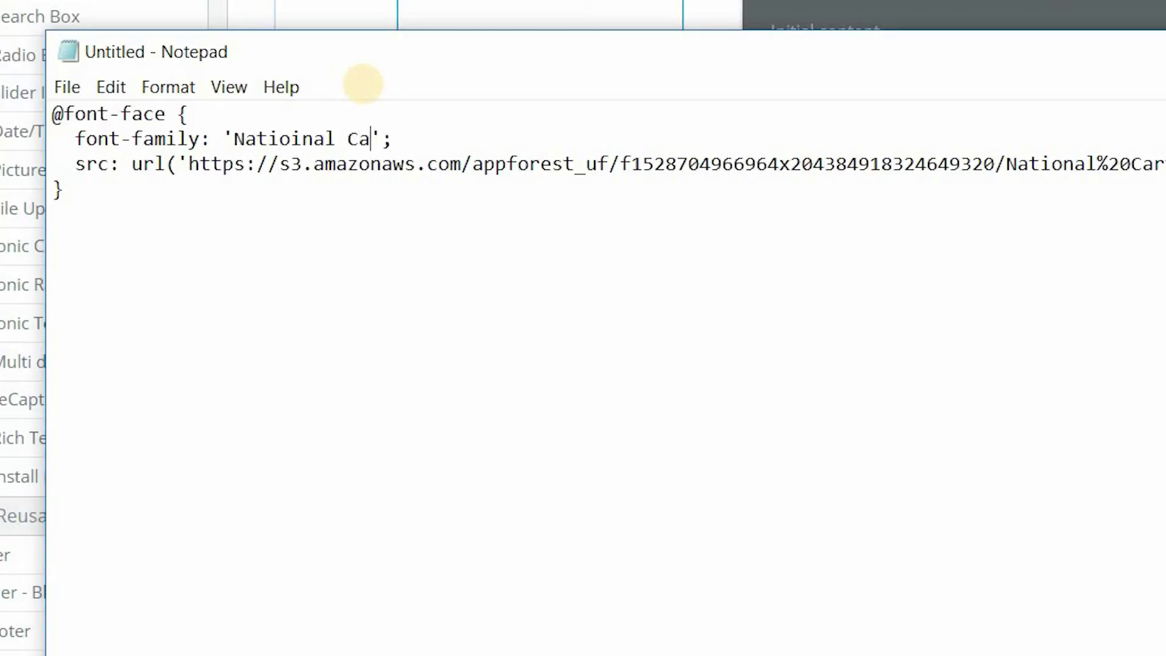
type("n")
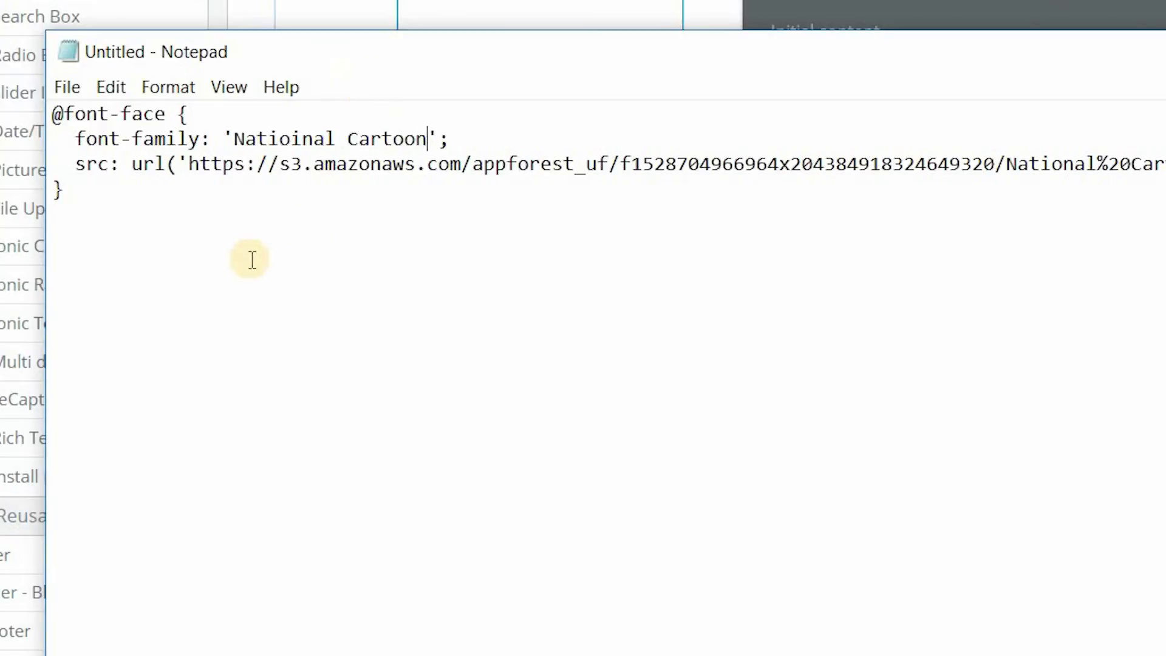
left_click(242, 261)
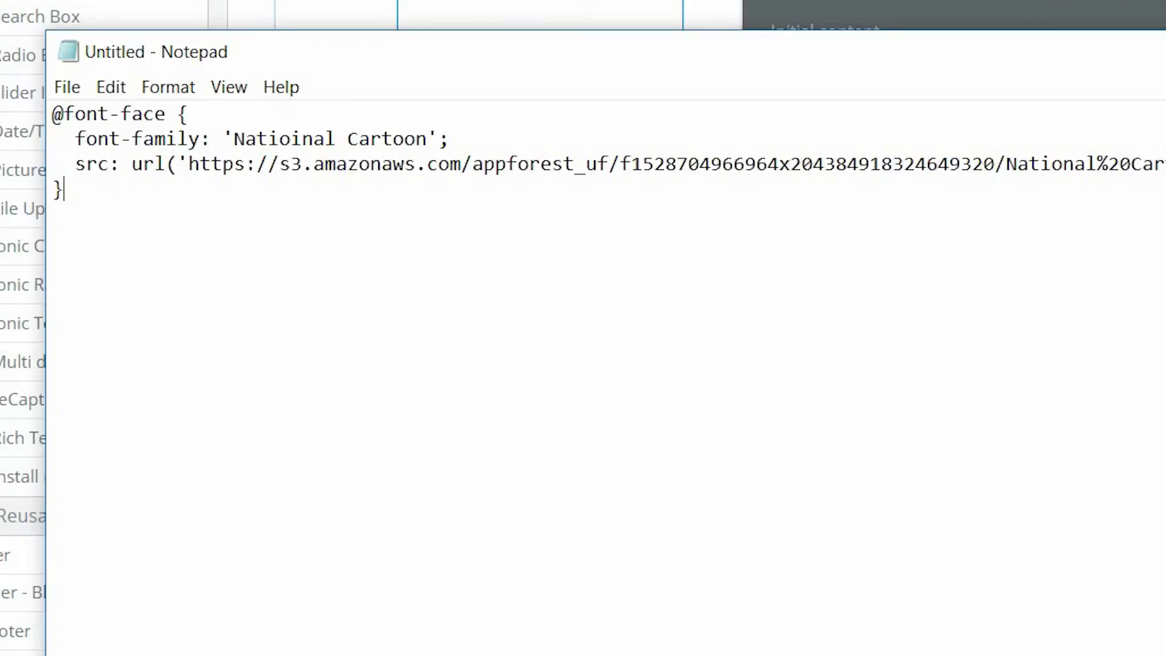
left_click(290, 138)
key("Delete")
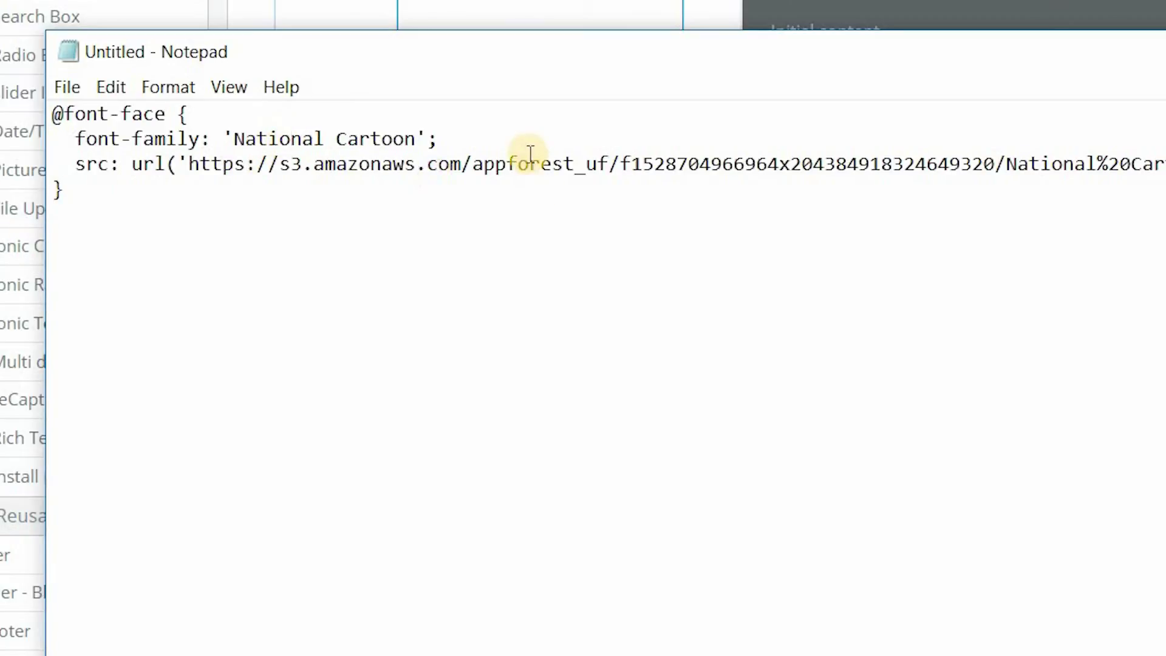
left_click(531, 160)
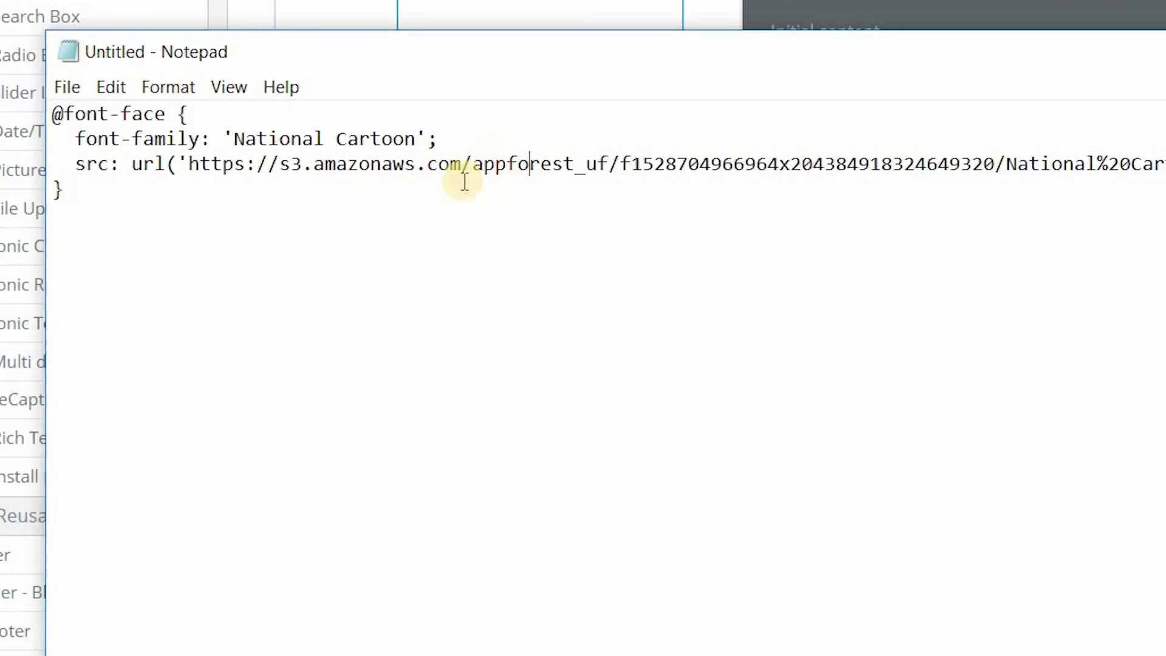
Step: Save the snippet as NationalCartoon.css inside the Desktop national-cartoon folder
left_click(68, 87)
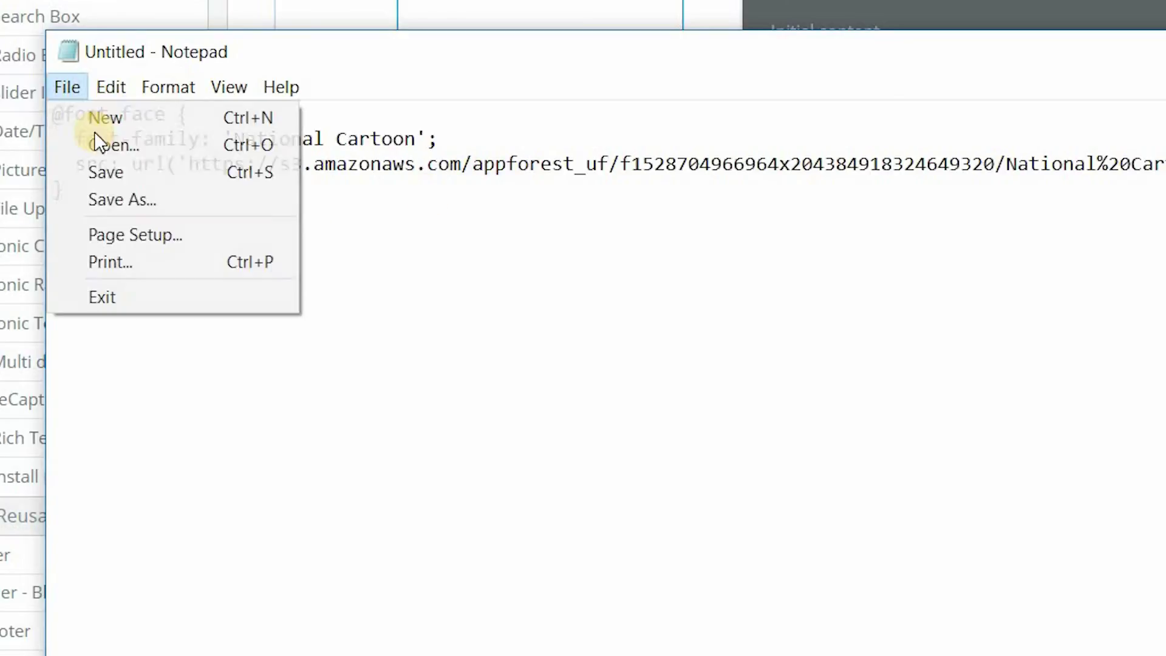
left_click(73, 172)
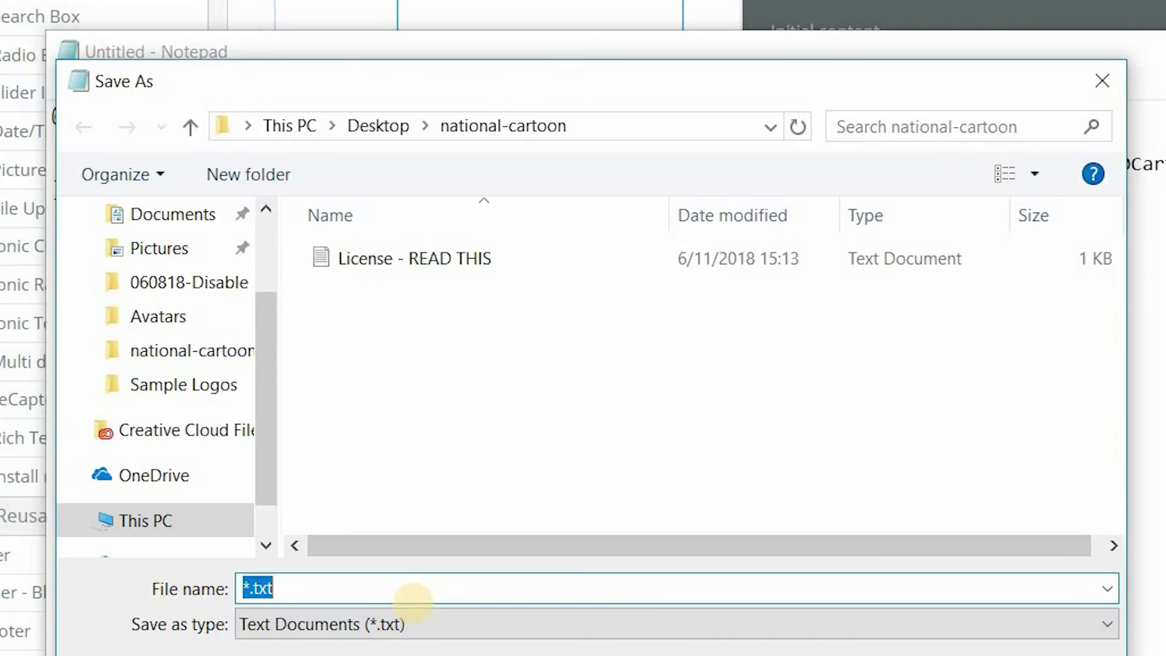
type("National")
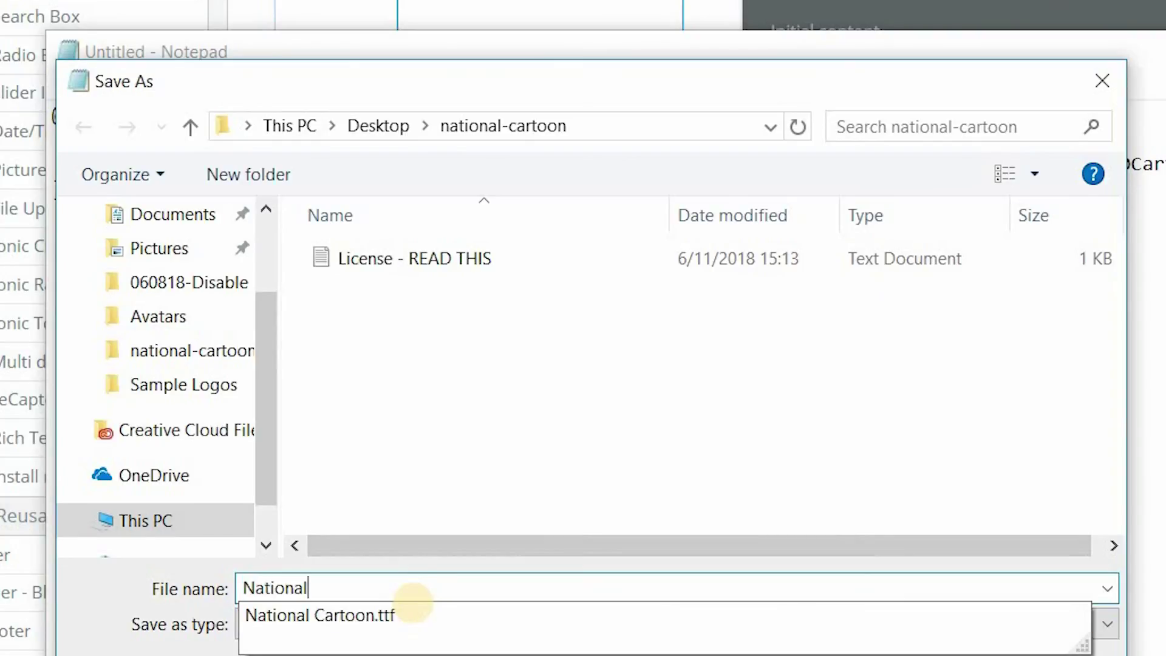
type("Cartoon.css")
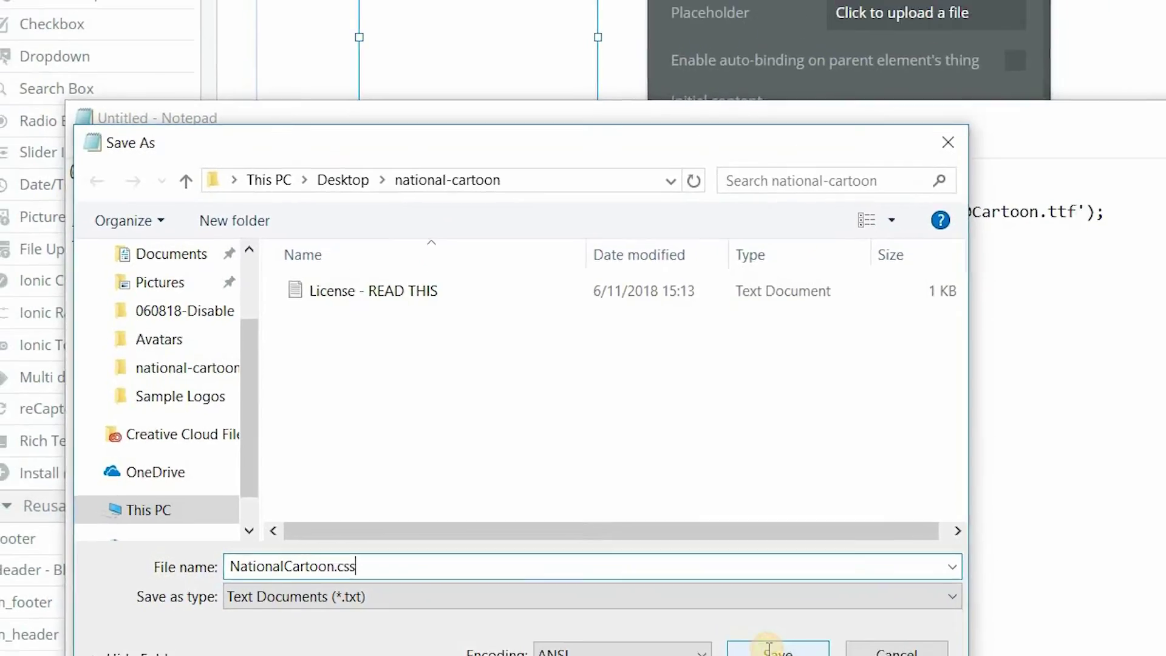
left_click(779, 641)
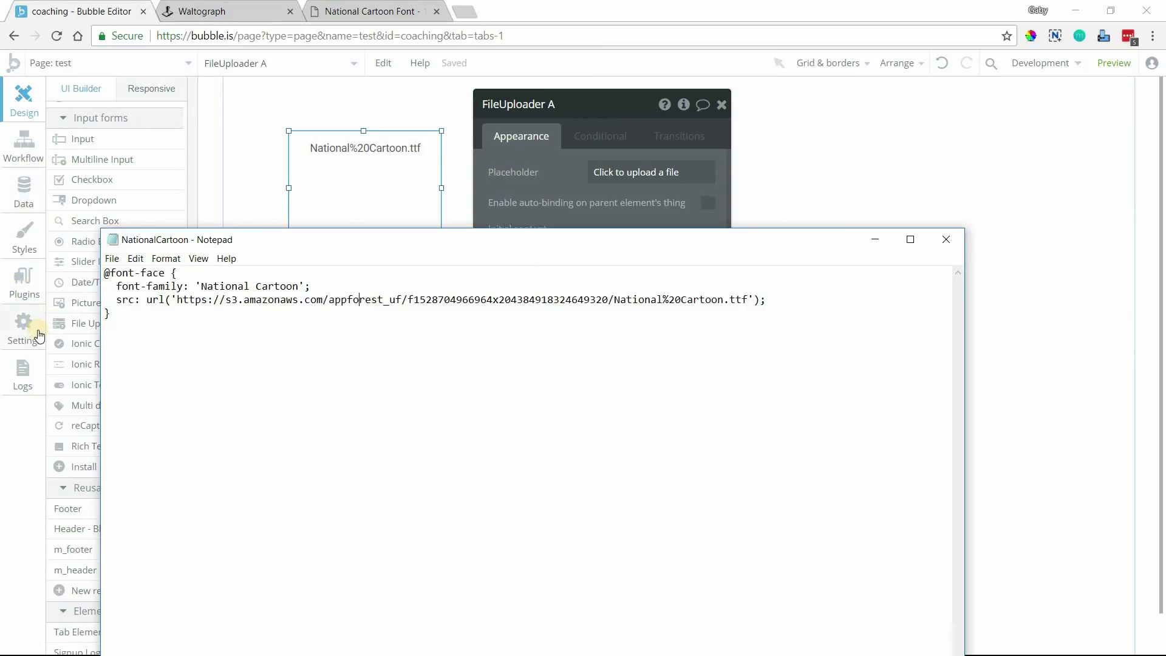
Step: Rename the custom font to National Cartoon and delete the old Waltograph CSS path
left_click(37, 331)
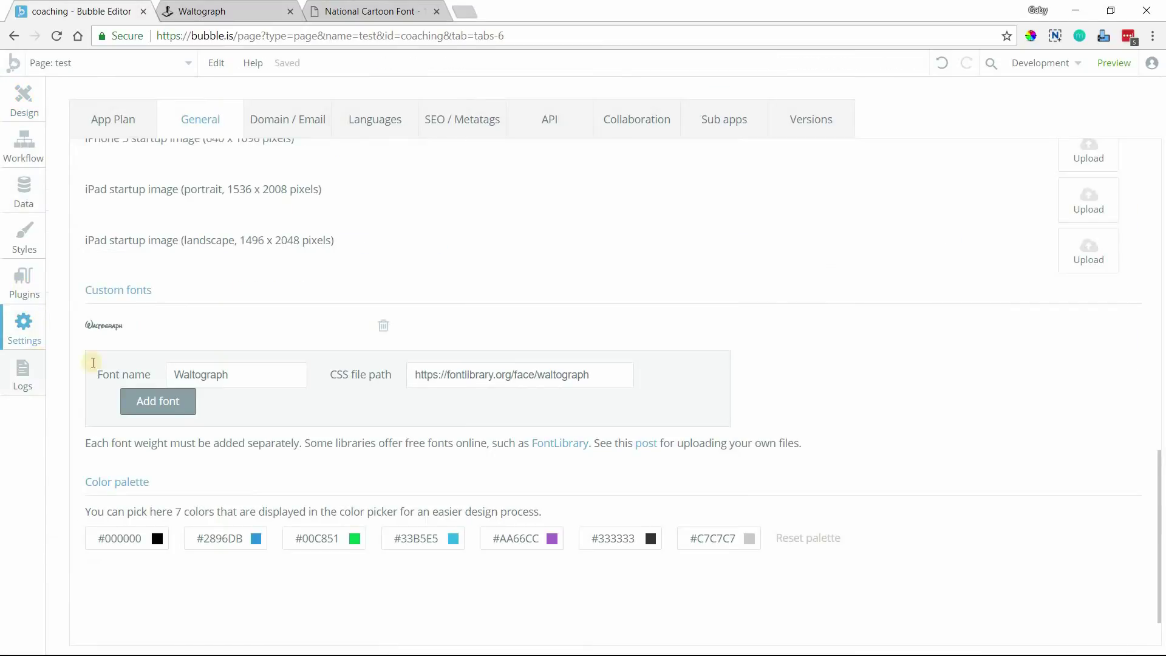
left_click_drag(300, 382, 148, 365)
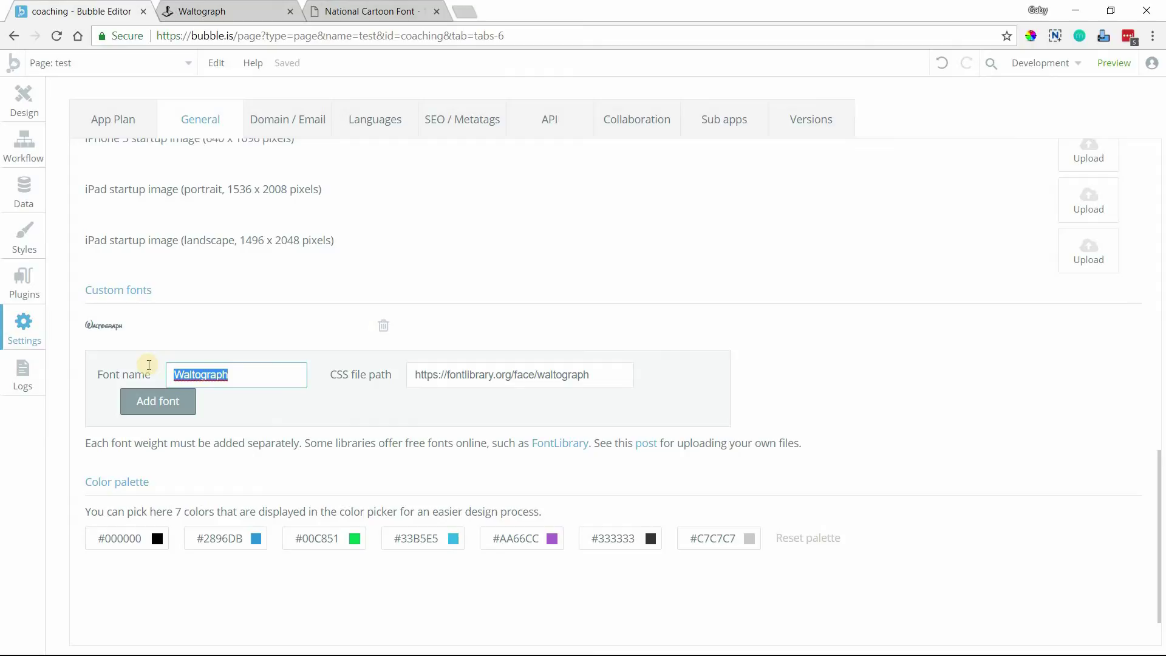
type("National Cartoon")
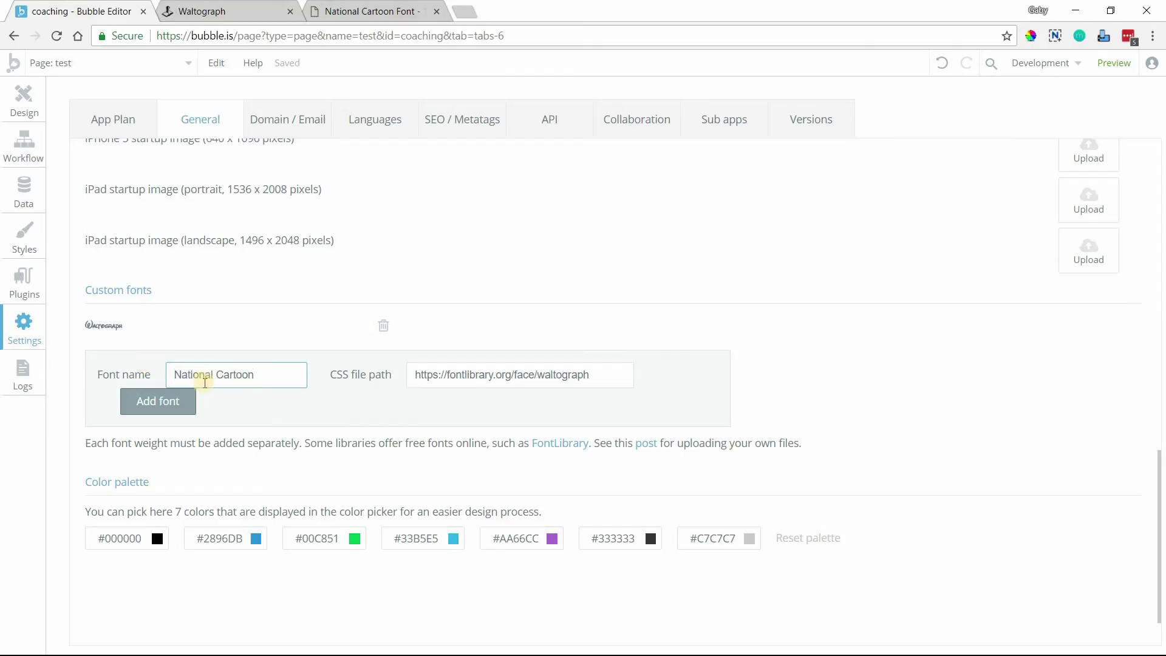
left_click_drag(213, 378, 271, 391)
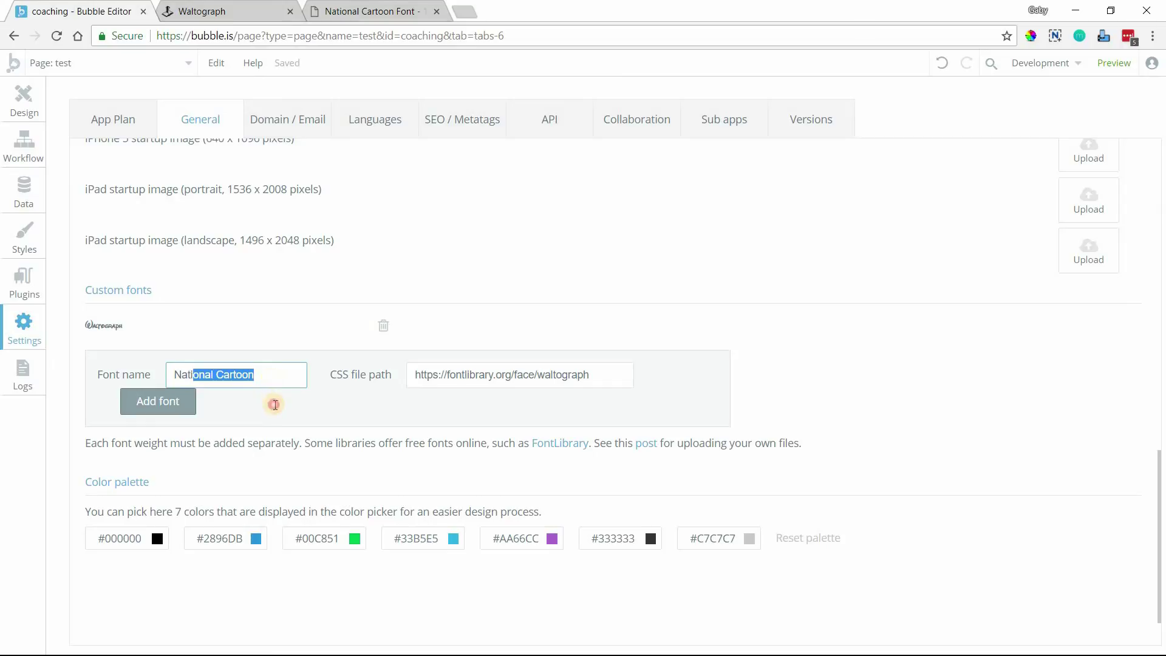
left_click(377, 385)
triple_click(617, 373)
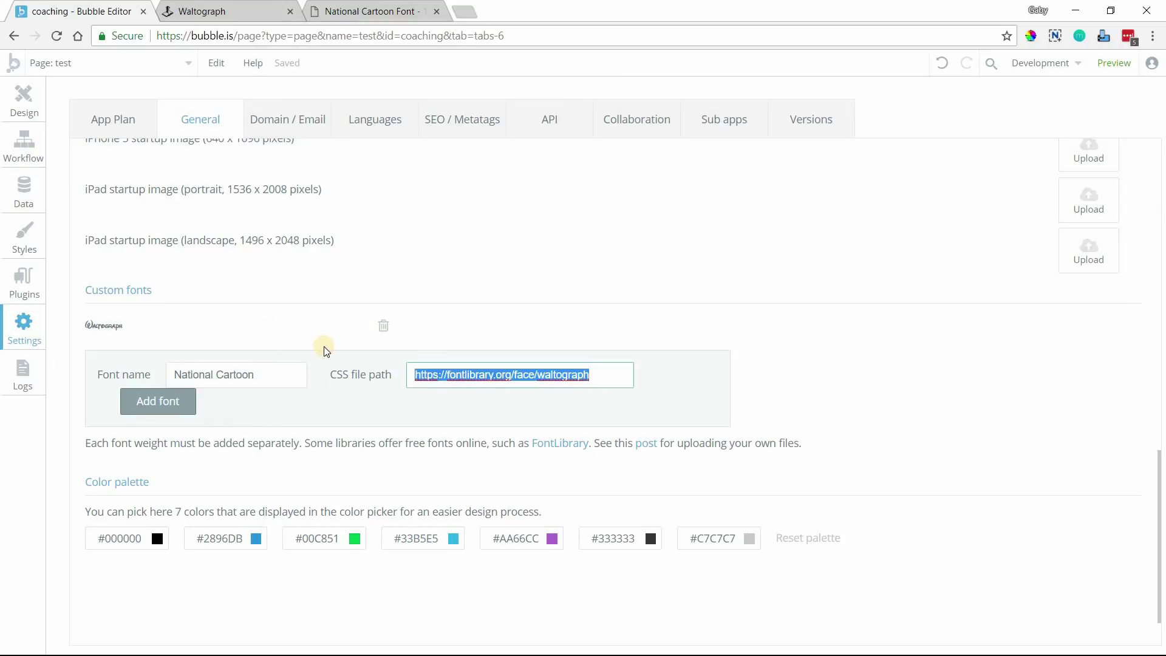
key("BackSpace")
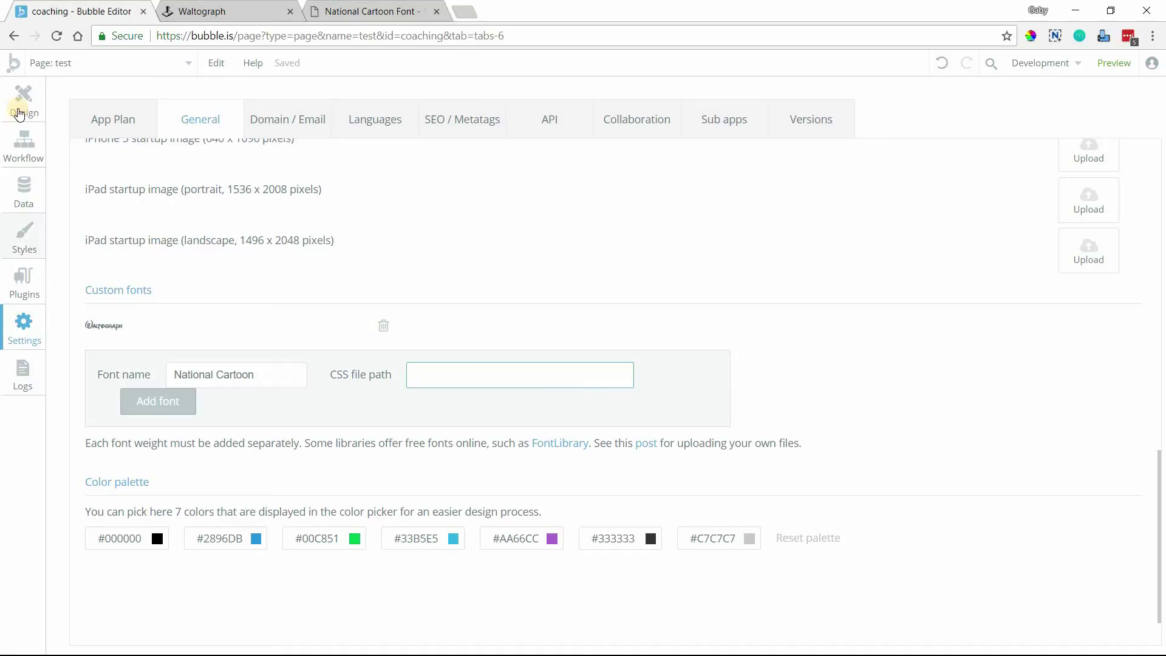
left_click(22, 105)
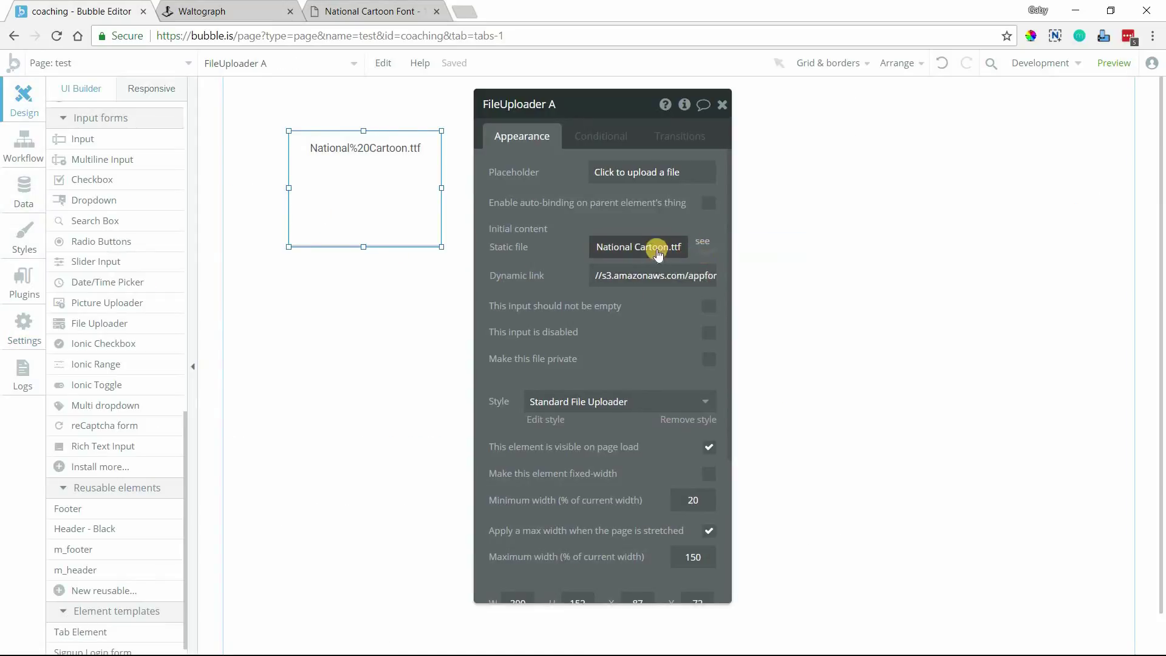
Step: Replace the uploader's static file with NationalCartoon.css and select its hosted dynamic link
left_click(698, 250)
left_click(642, 245)
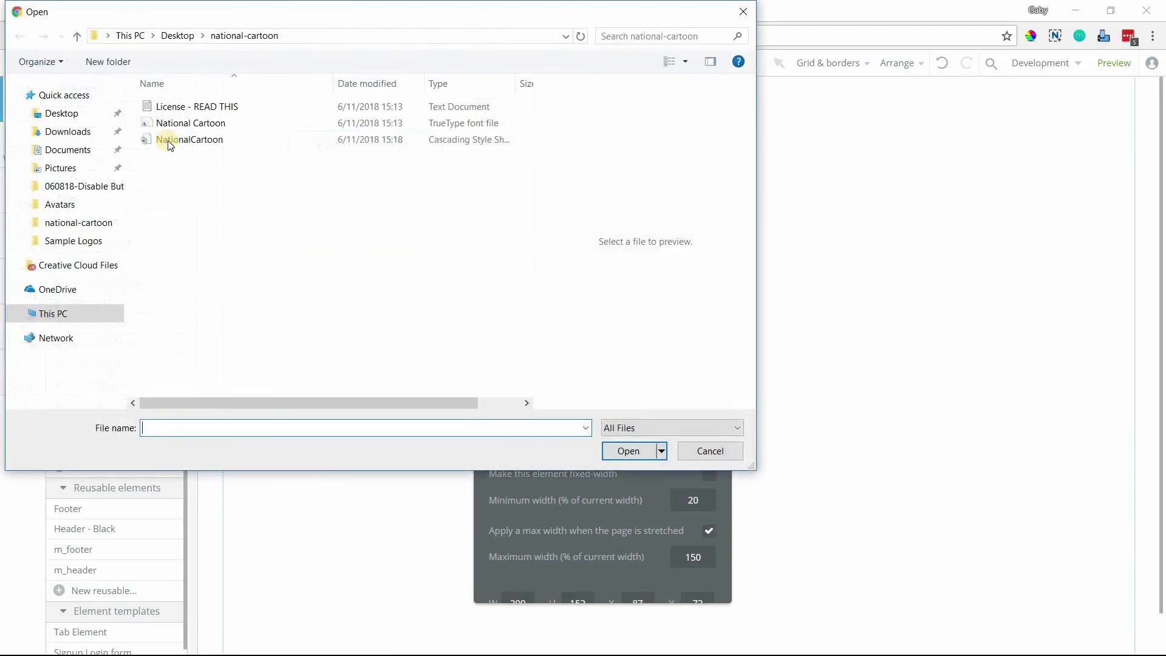
left_click(328, 142)
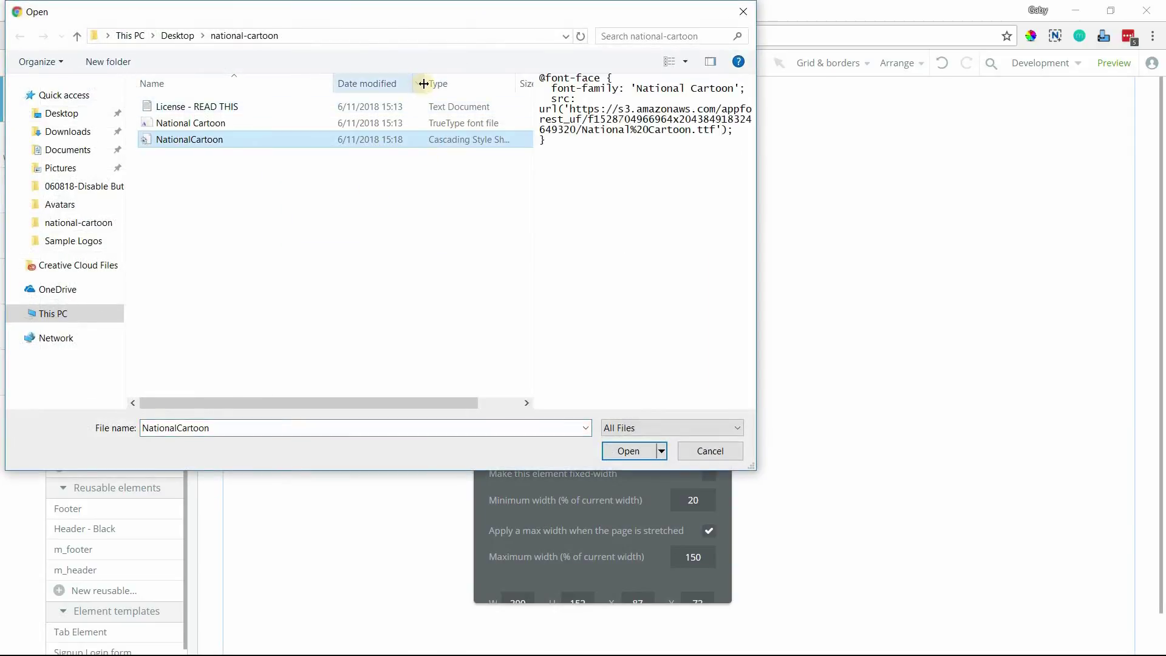
left_click_drag(423, 83, 394, 82)
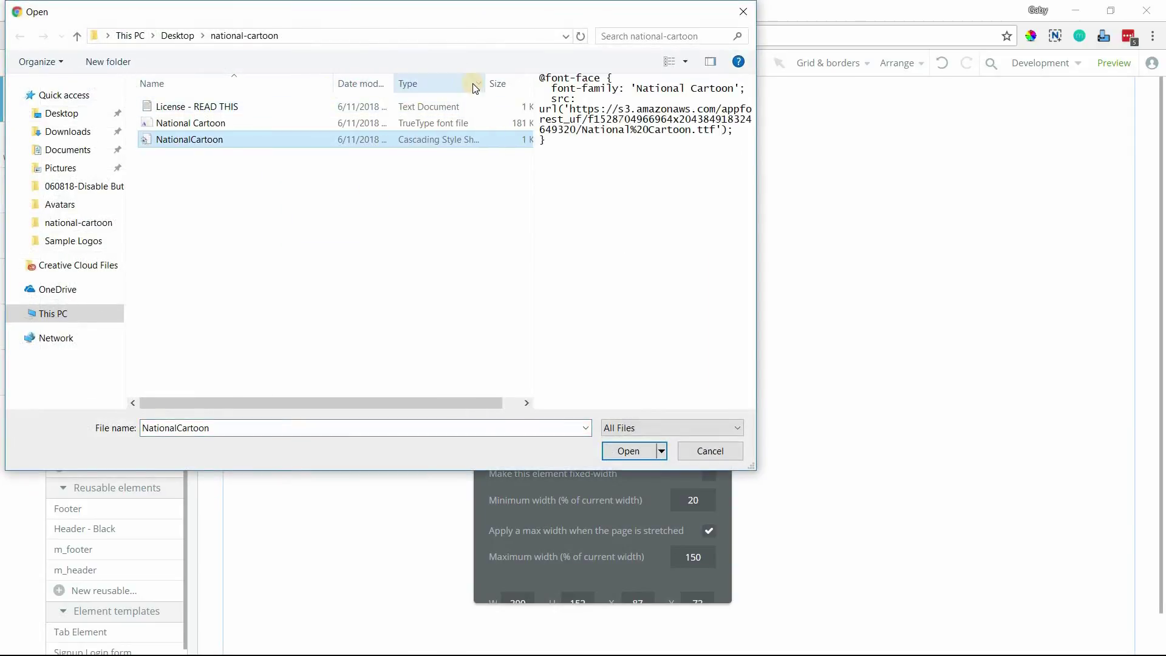
left_click_drag(486, 82, 537, 84)
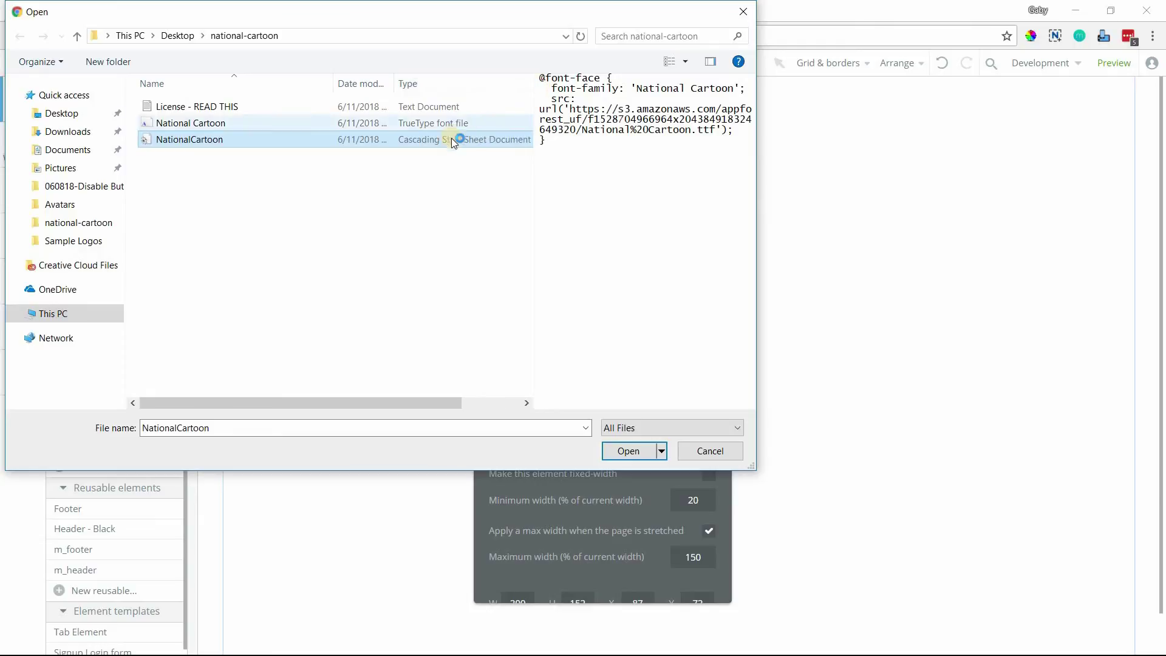
left_click(630, 453)
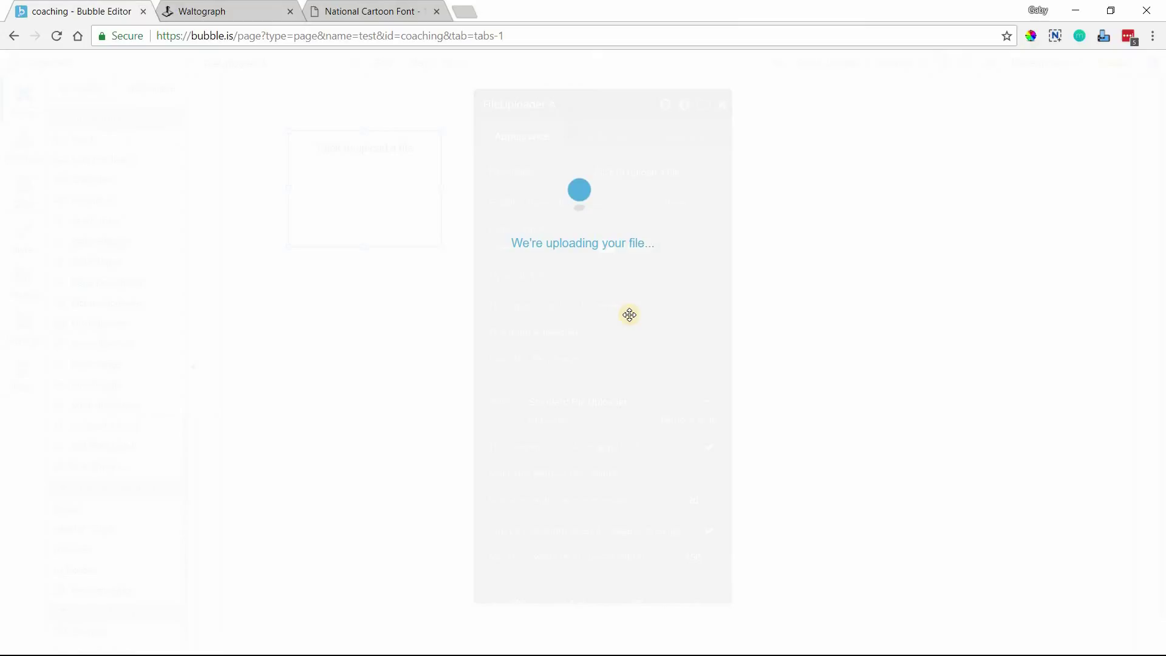
triple_click(643, 274)
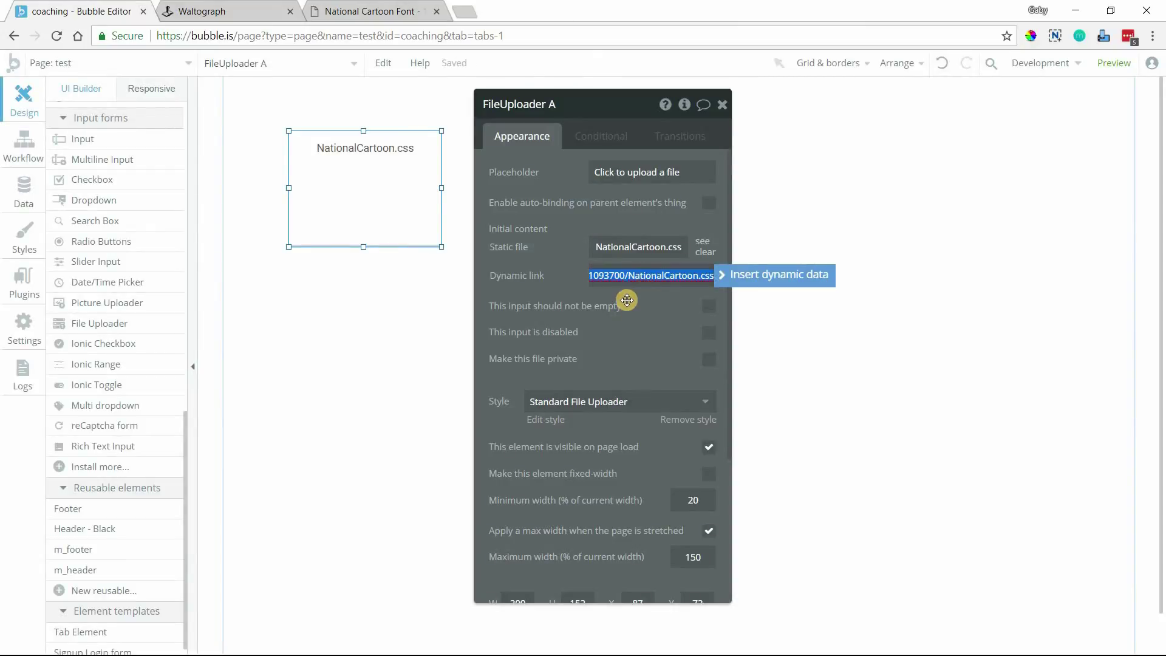
Step: Paste the uploaded stylesheet link, prefixed with https, into the Settings CSS file path
left_click(26, 333)
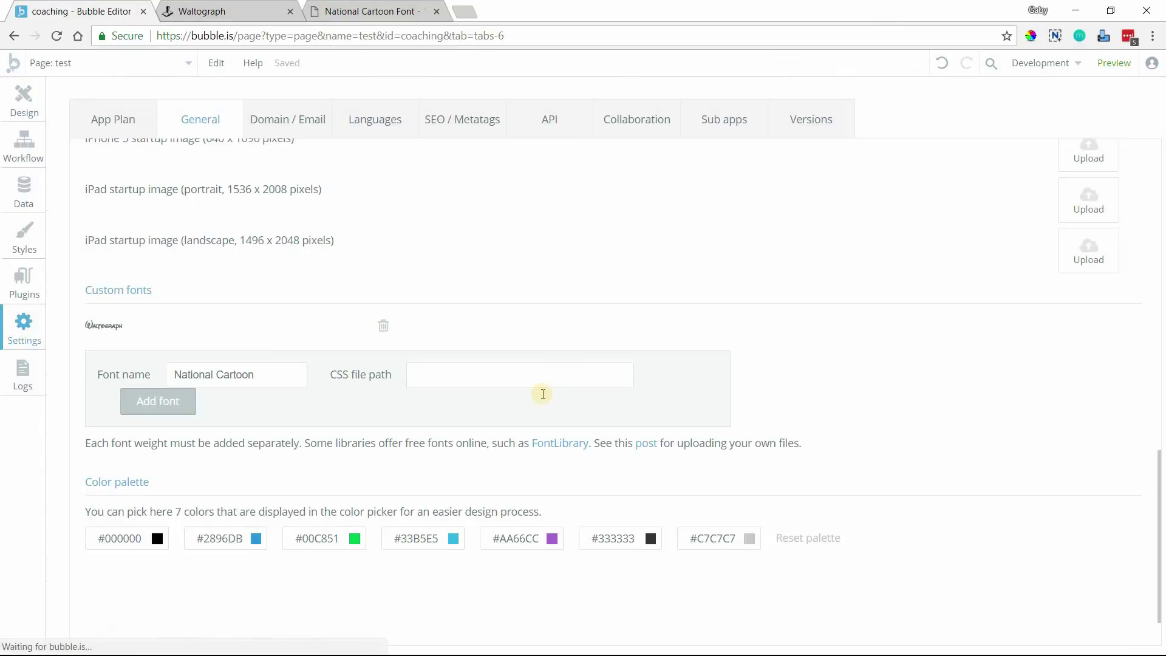
left_click(539, 377)
key("ctrl+v")
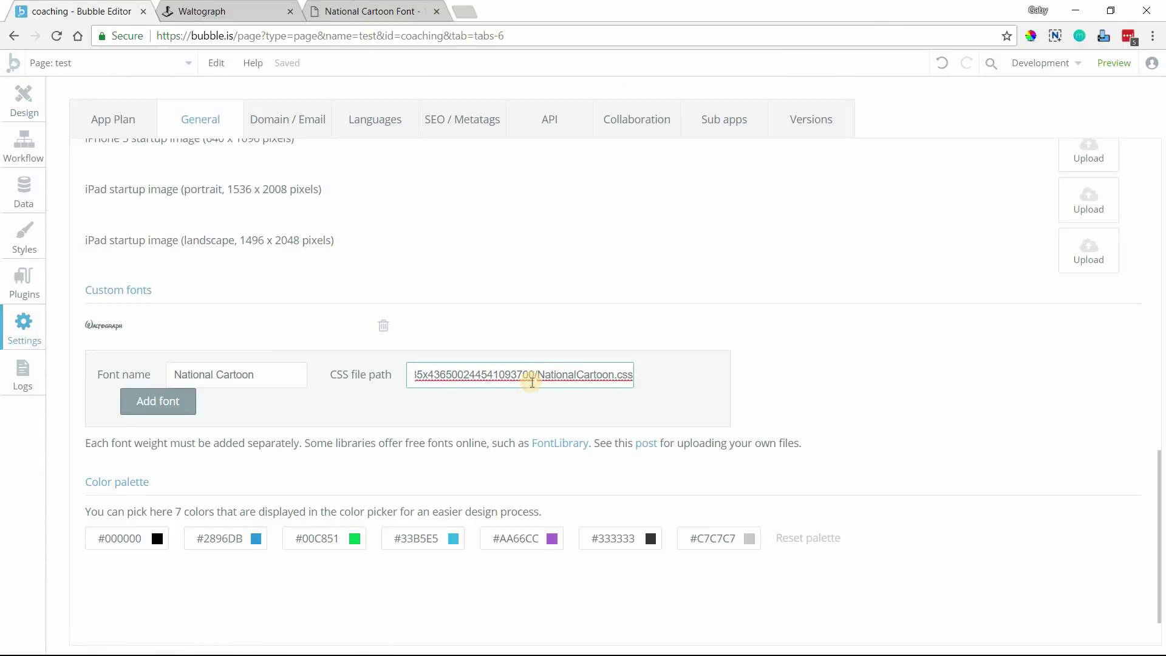
key("Left")
key("Left")
key("Left")
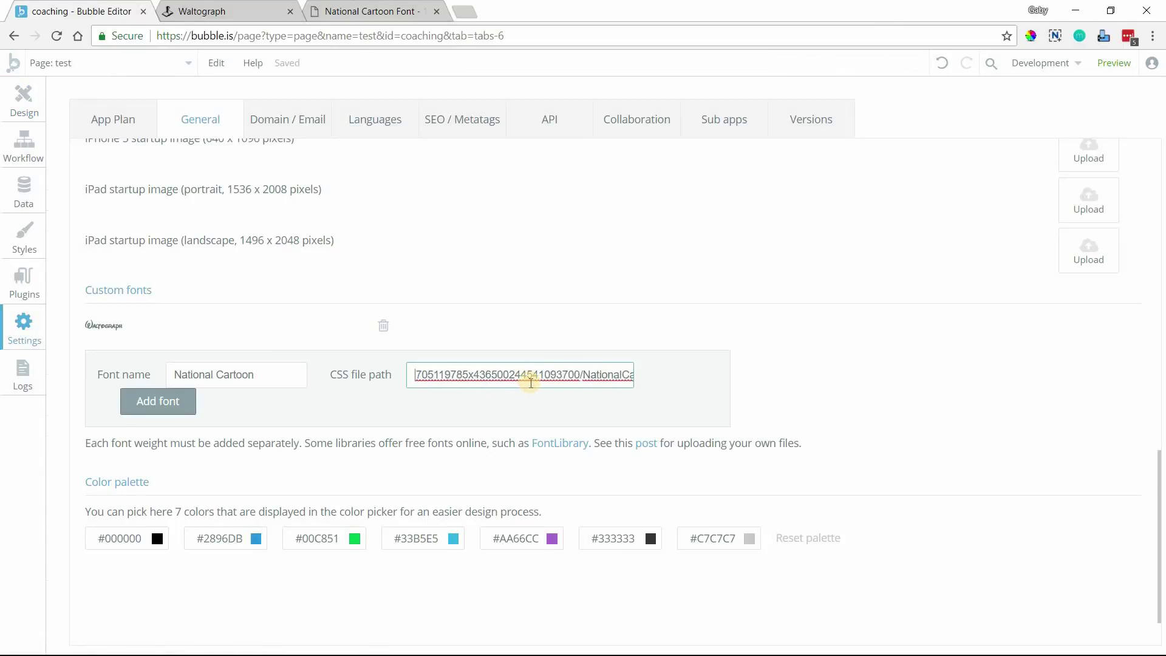
key("Left")
key("Left")
key("Left")
key("Left")
key("Left")
key("Left")
key("Left")
key("Left")
key("Left")
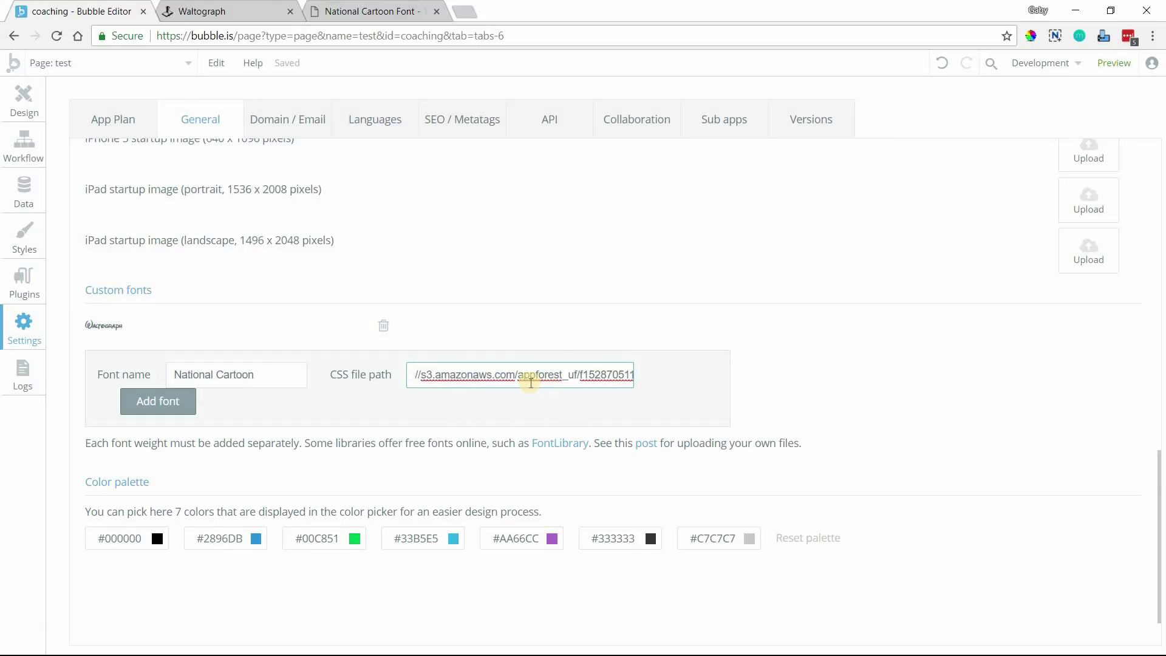
type("http")
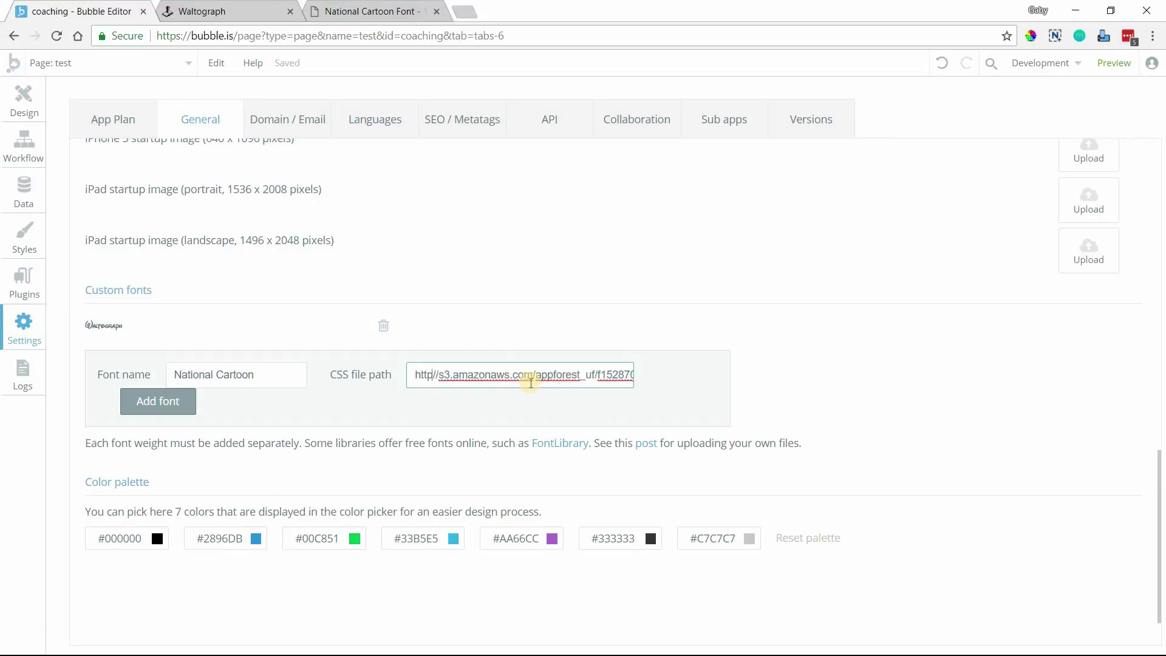
type("s:")
left_click(531, 413)
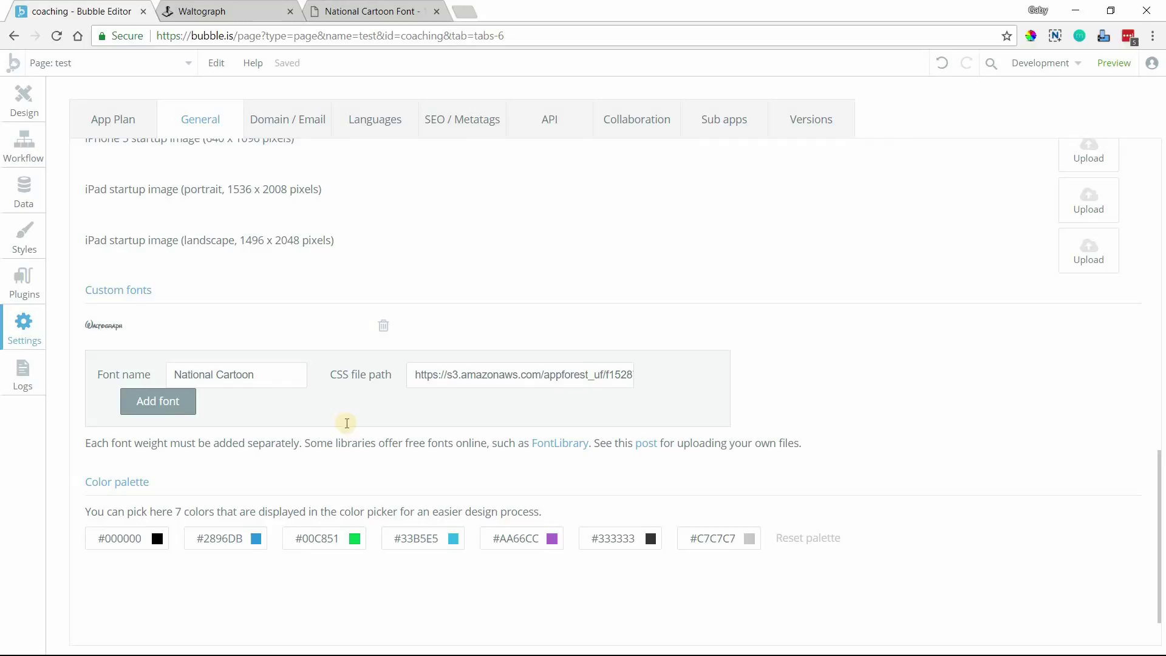
Step: Add National Cartoon to the custom fonts and go back to the page design
left_click(183, 410)
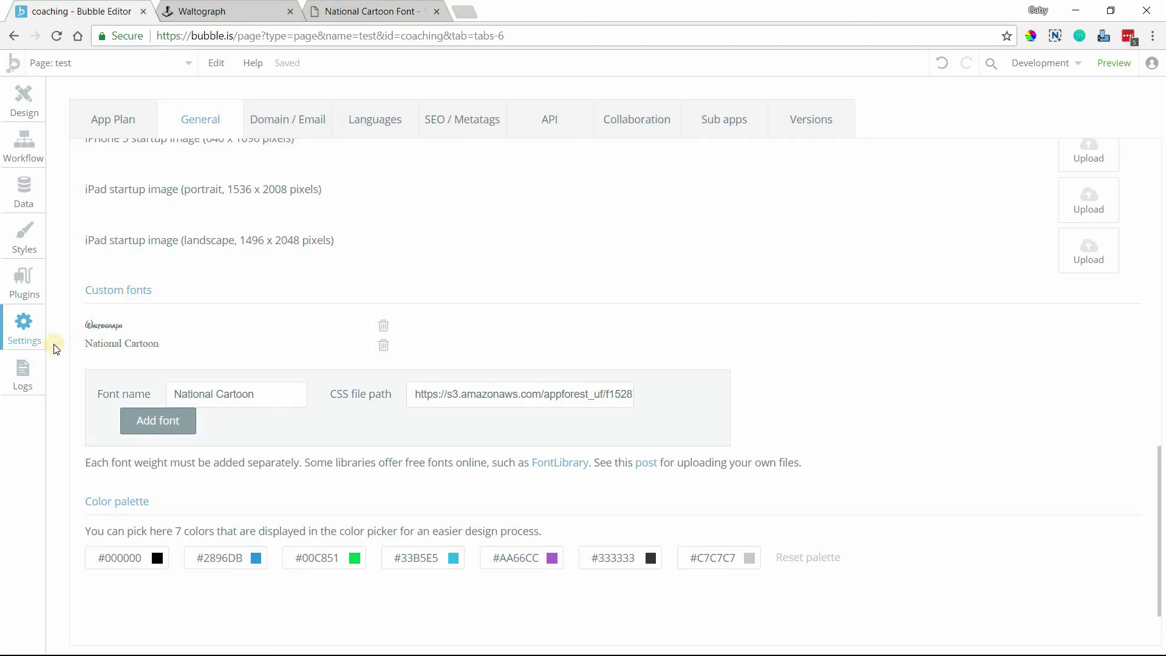
left_click(14, 274)
left_click(23, 323)
left_click(28, 109)
scroll(124, 211, "up", 1)
scroll(127, 187, "up", 5)
Step: Draw a wide text element near the page top, remove its preset style, and set size 30
left_click(129, 175)
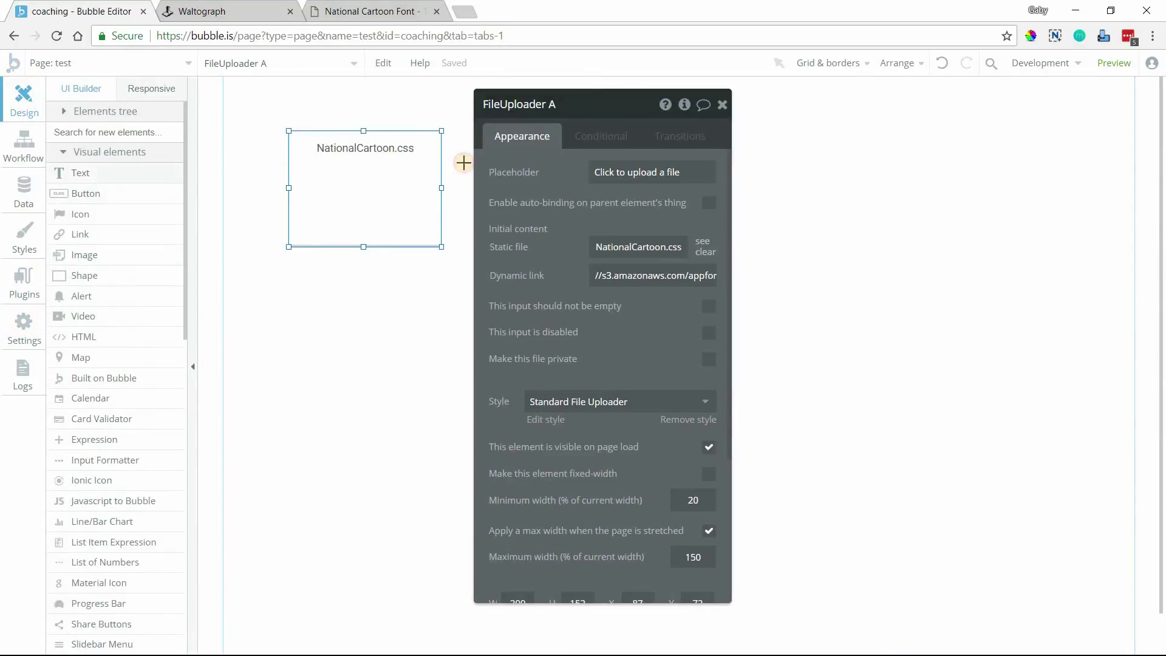
left_click_drag(480, 116, 832, 213)
left_click_drag(957, 226, 906, 213)
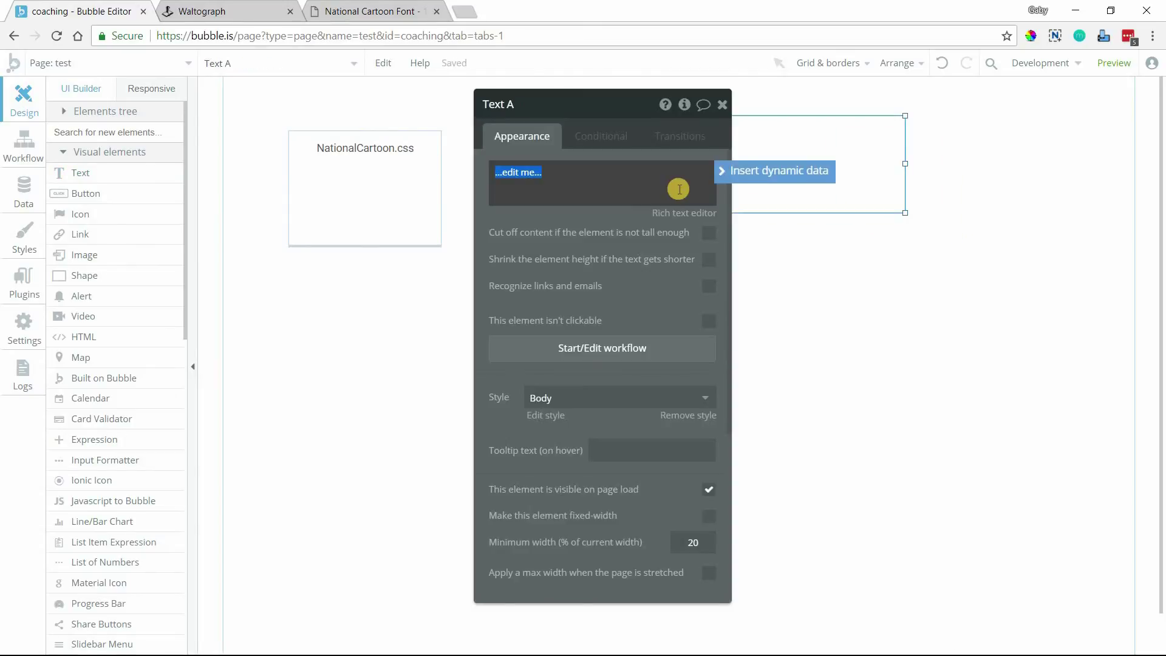
type("National Cartoon")
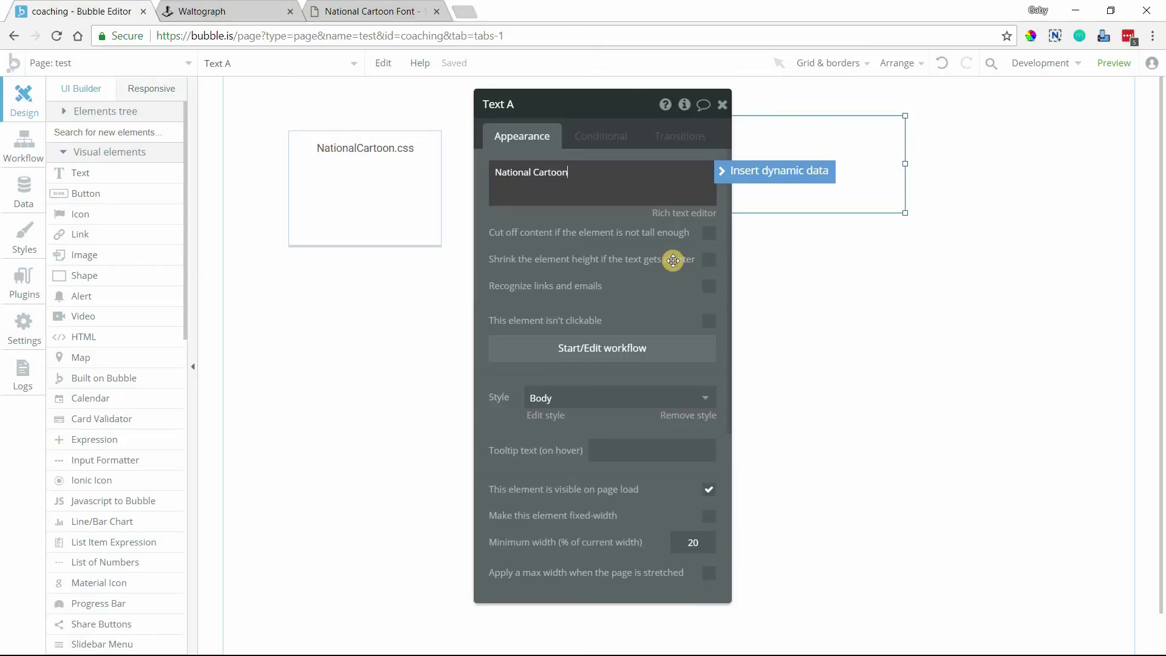
left_click(400, 408)
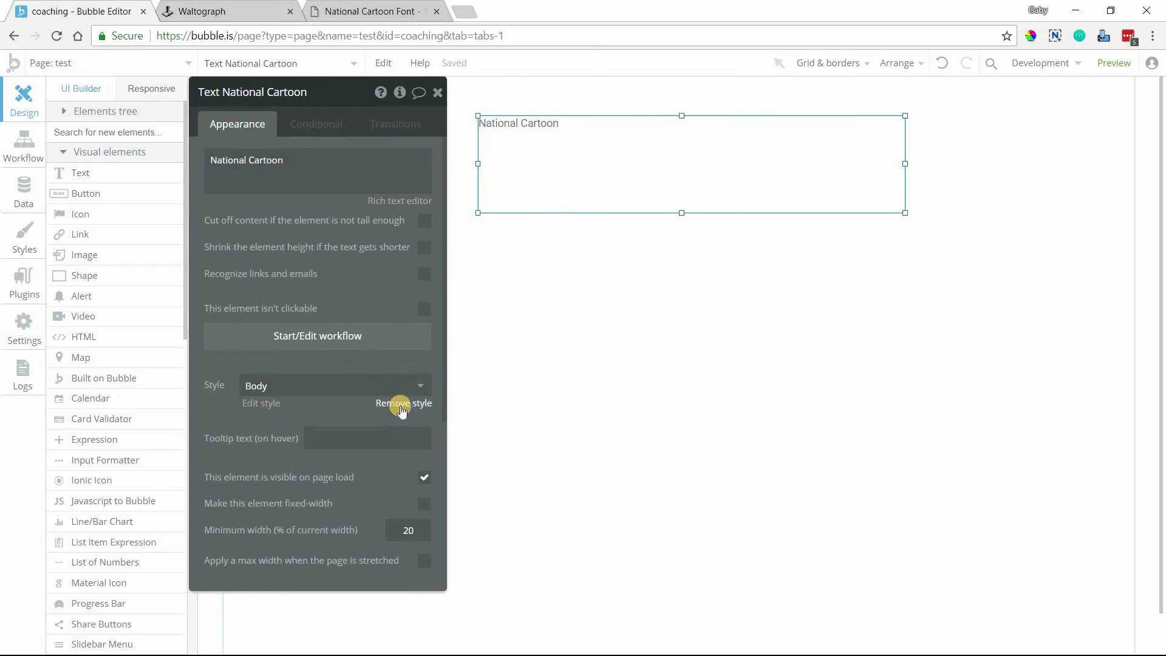
left_click(398, 459)
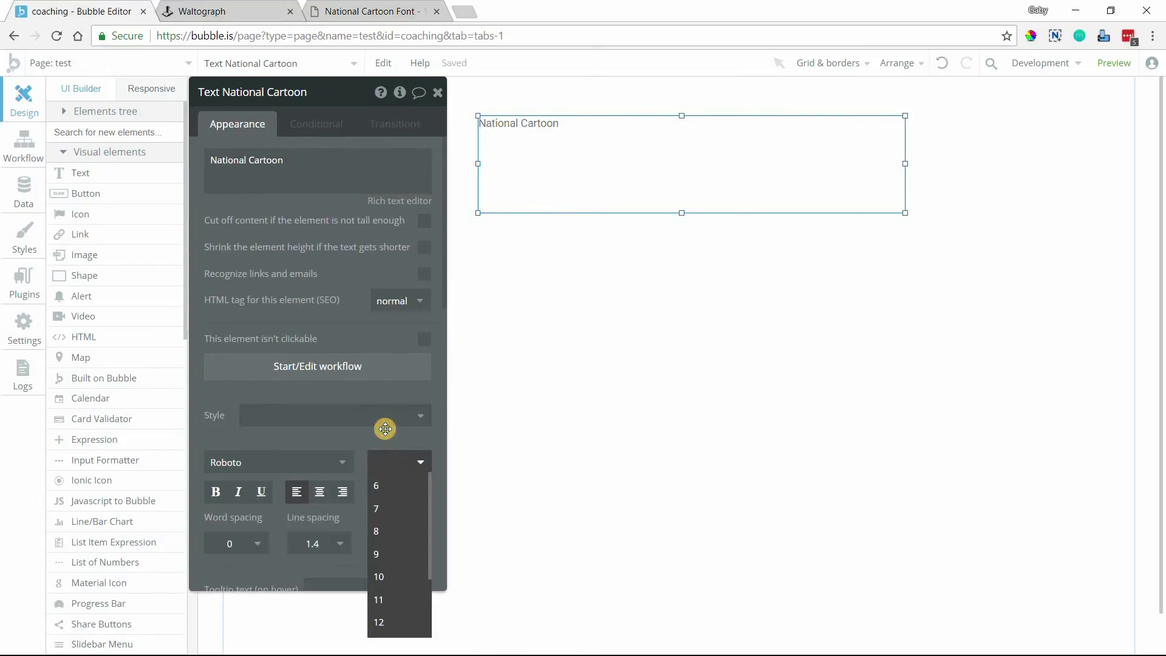
type("30")
key("Return")
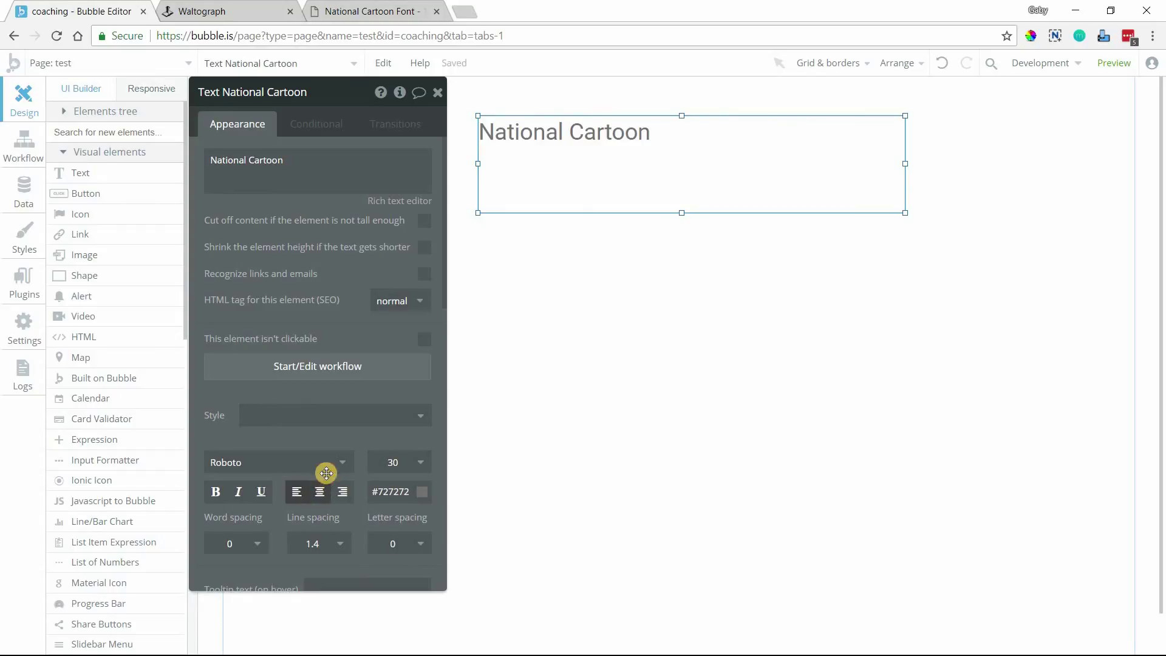
Step: Center the text, apply the National Cartoon font, and raise the size to 60
left_click(320, 492)
left_click(329, 469)
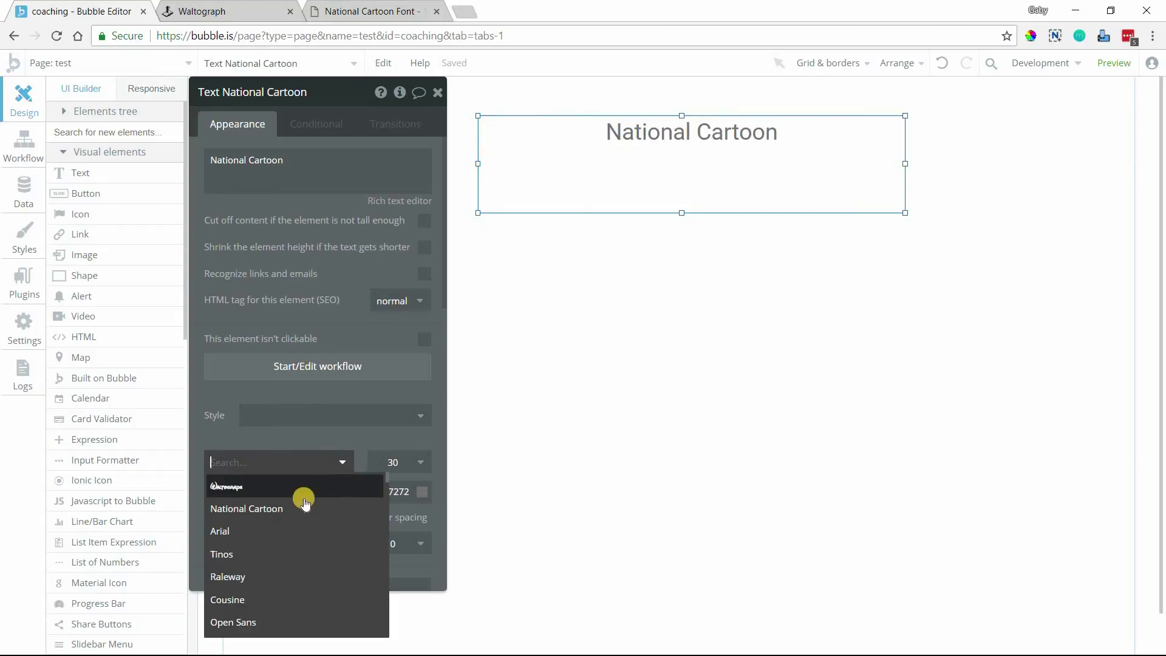
left_click(244, 508)
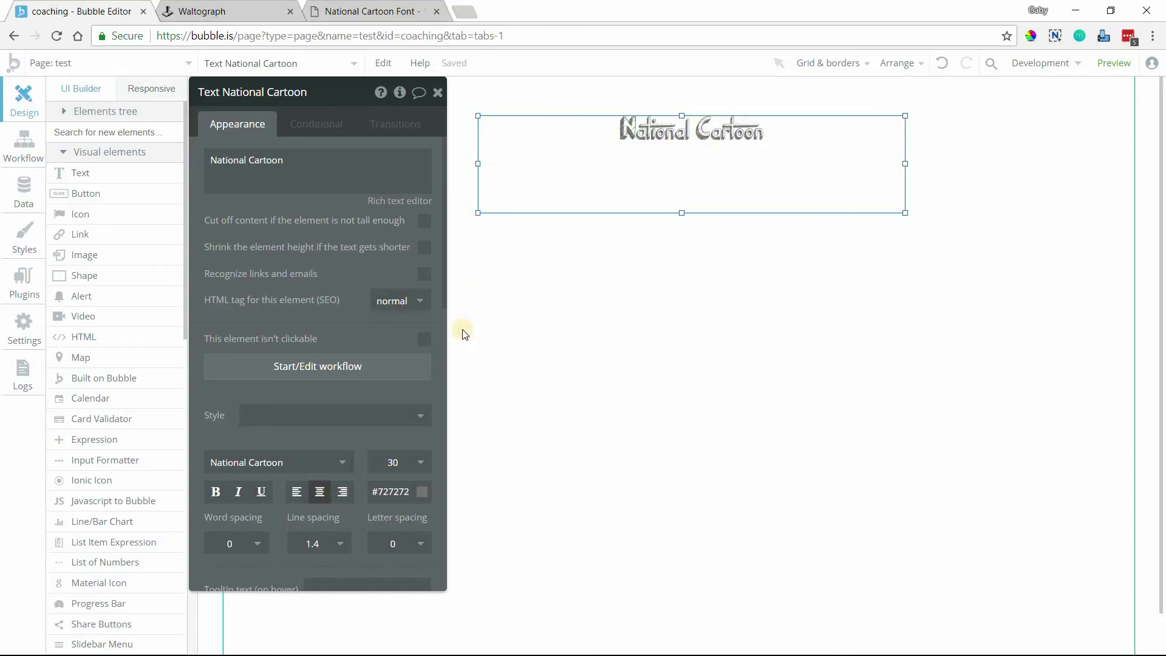
left_click(417, 462)
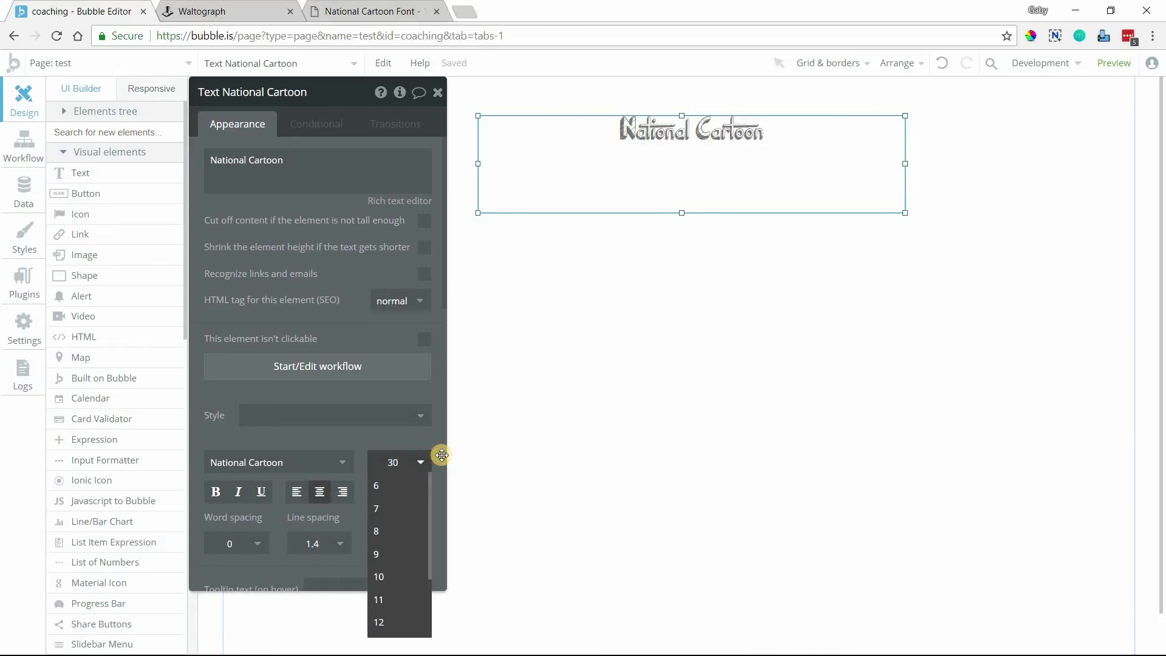
type("60")
key("Return")
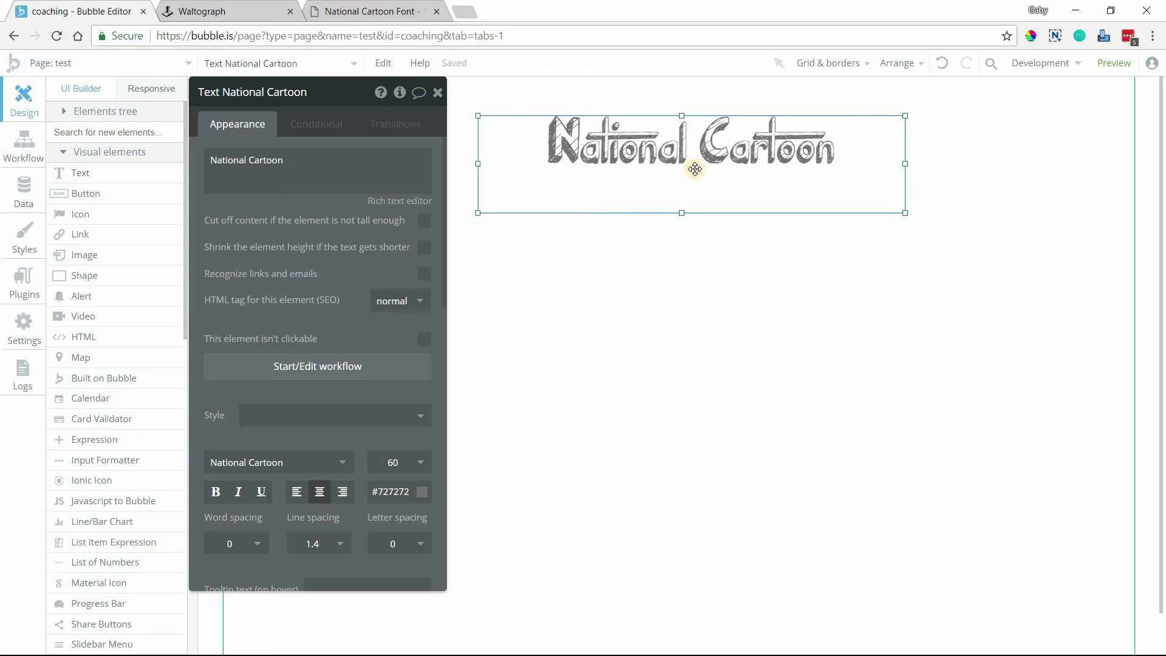
Step: Select the NationalCartoon.css uploader element after briefly checking the font page and folder window
left_click(615, 335)
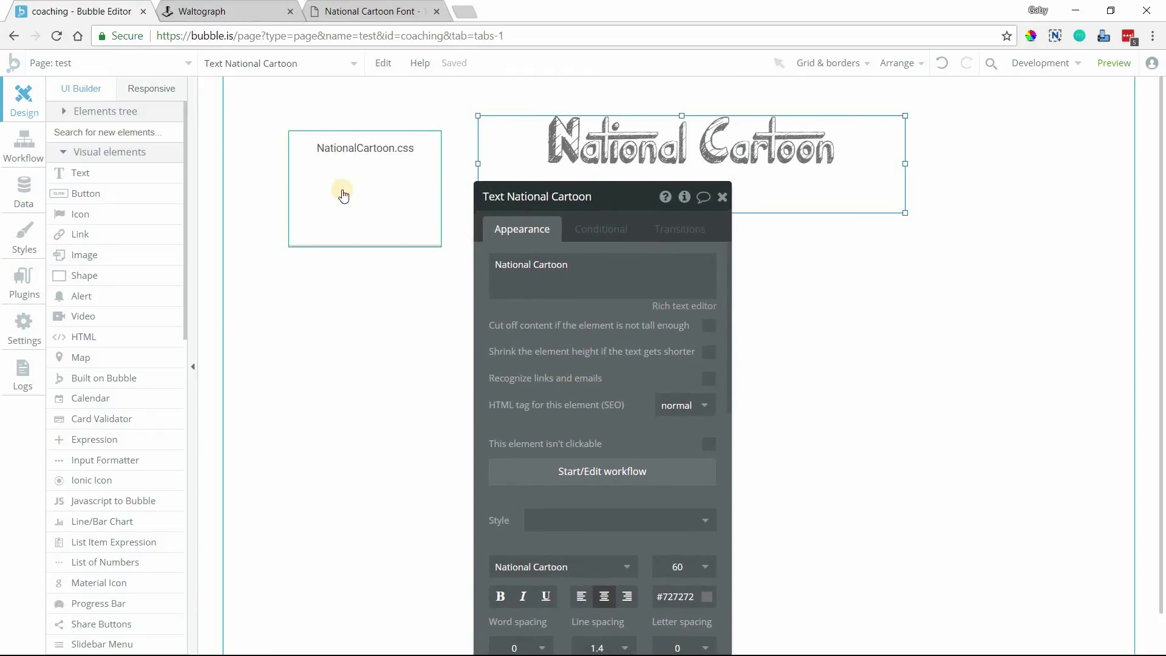
left_click(343, 196)
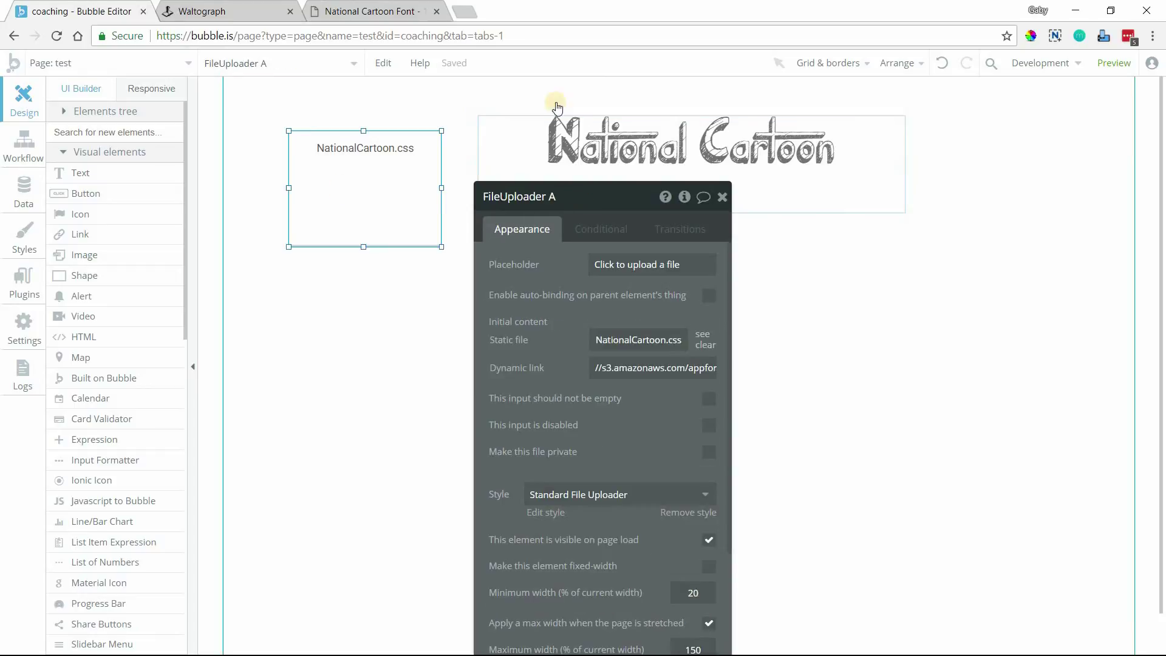
left_click(383, 11)
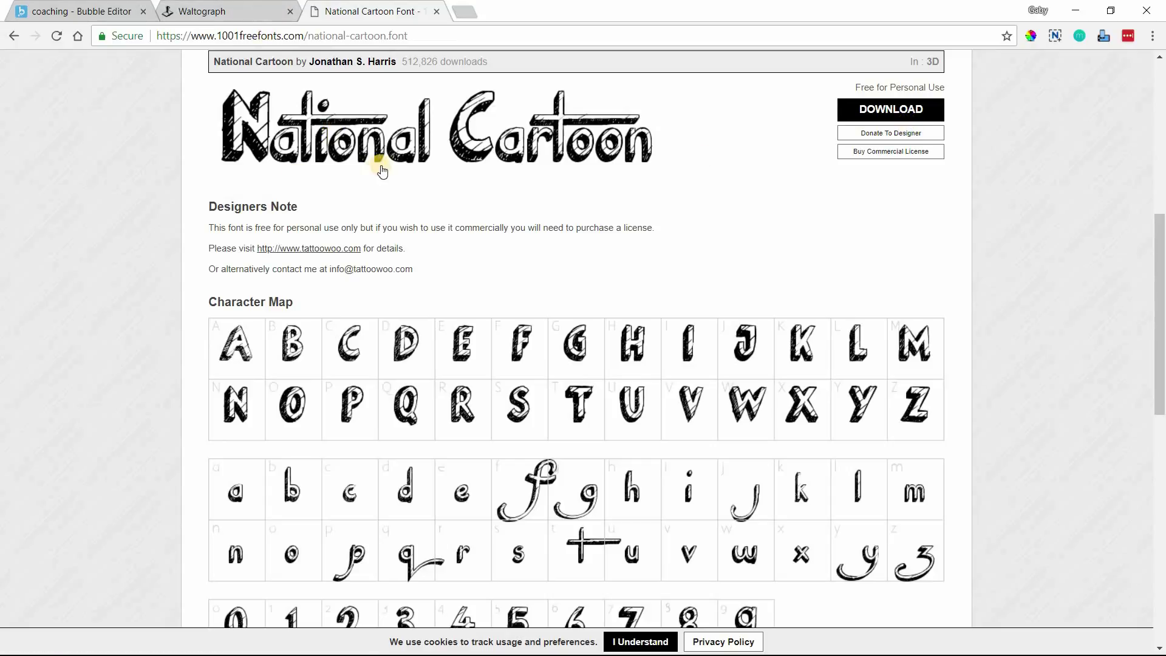
key("super+Tab")
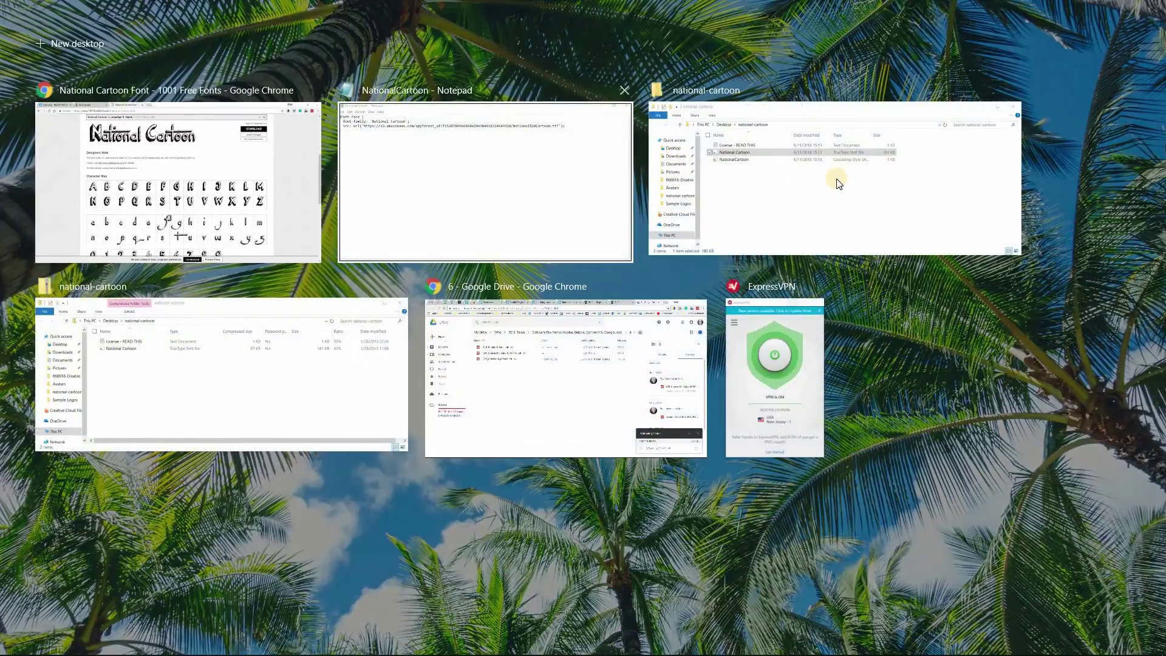
left_click(838, 185)
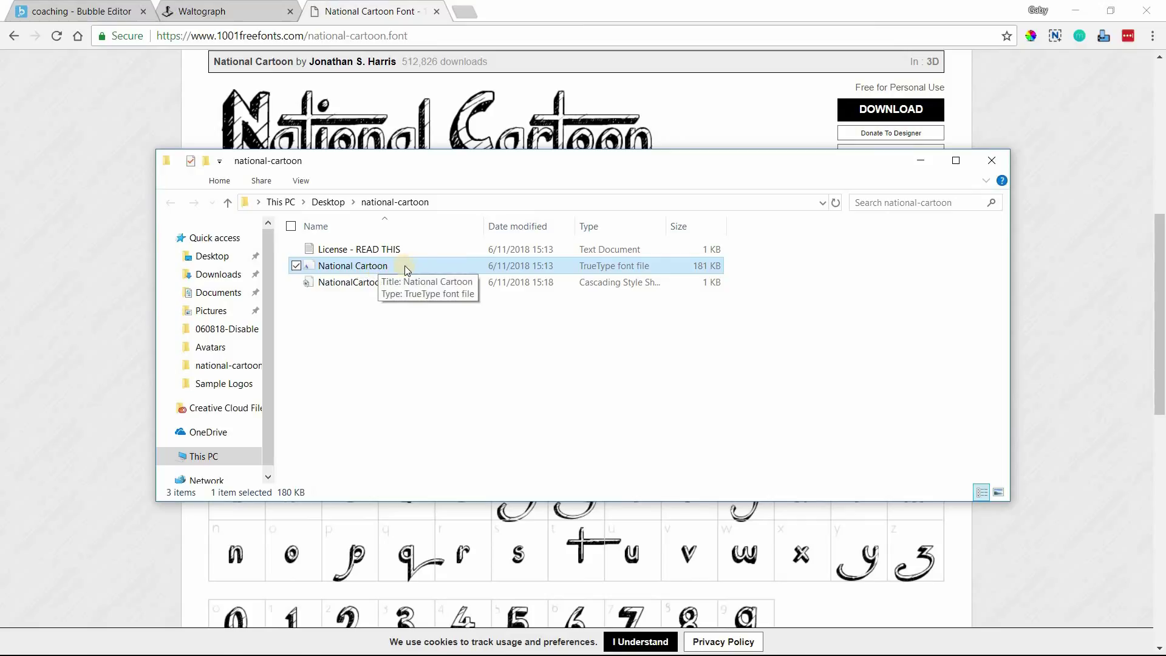
left_click(77, 12)
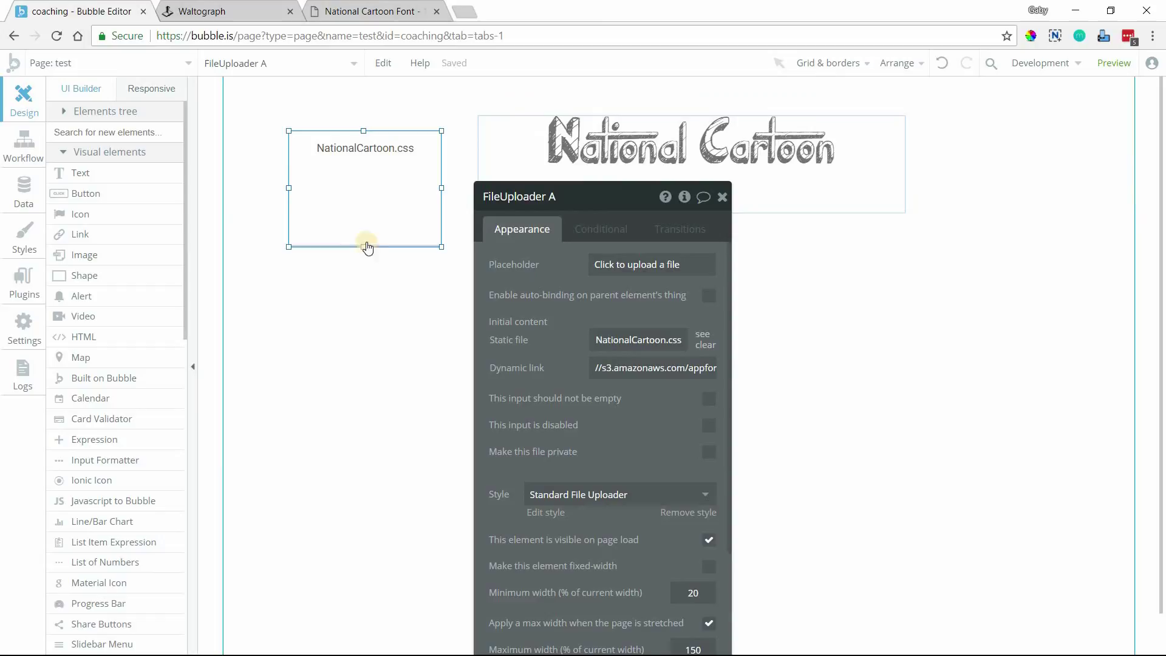
Step: Select the uploader's dynamic link and clear the NationalCartoon.css static file
left_click(602, 369)
triple_click(602, 368)
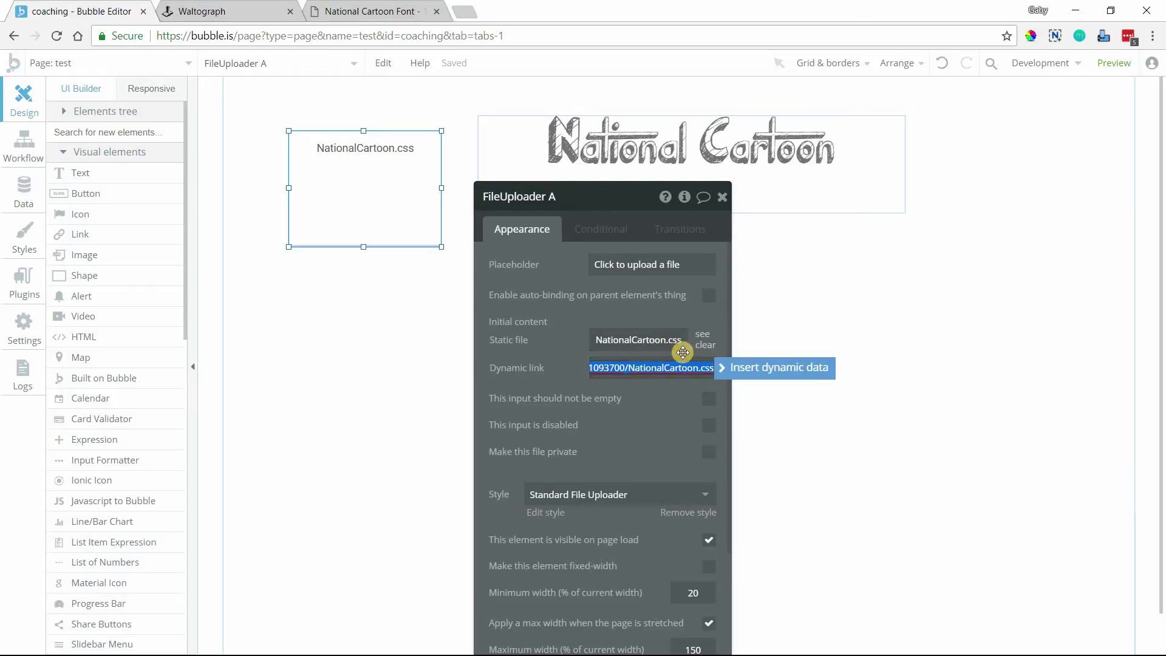
left_click(705, 344)
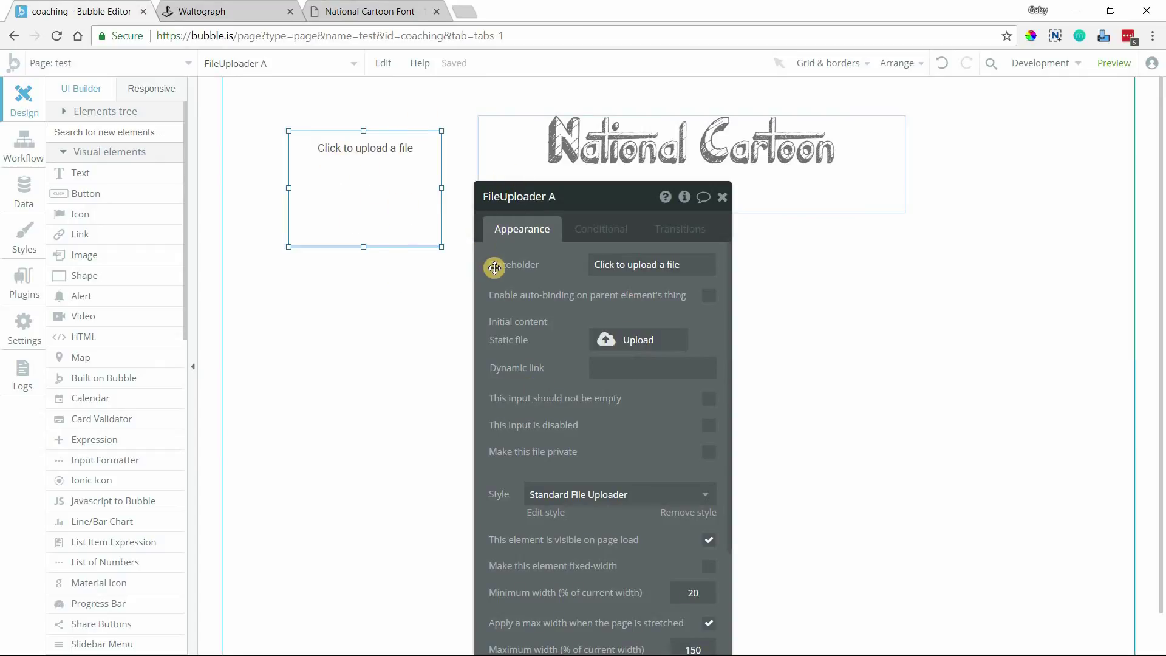
Step: Look over the Waltograph font page's code sample, then return to the editor
left_click(268, 11)
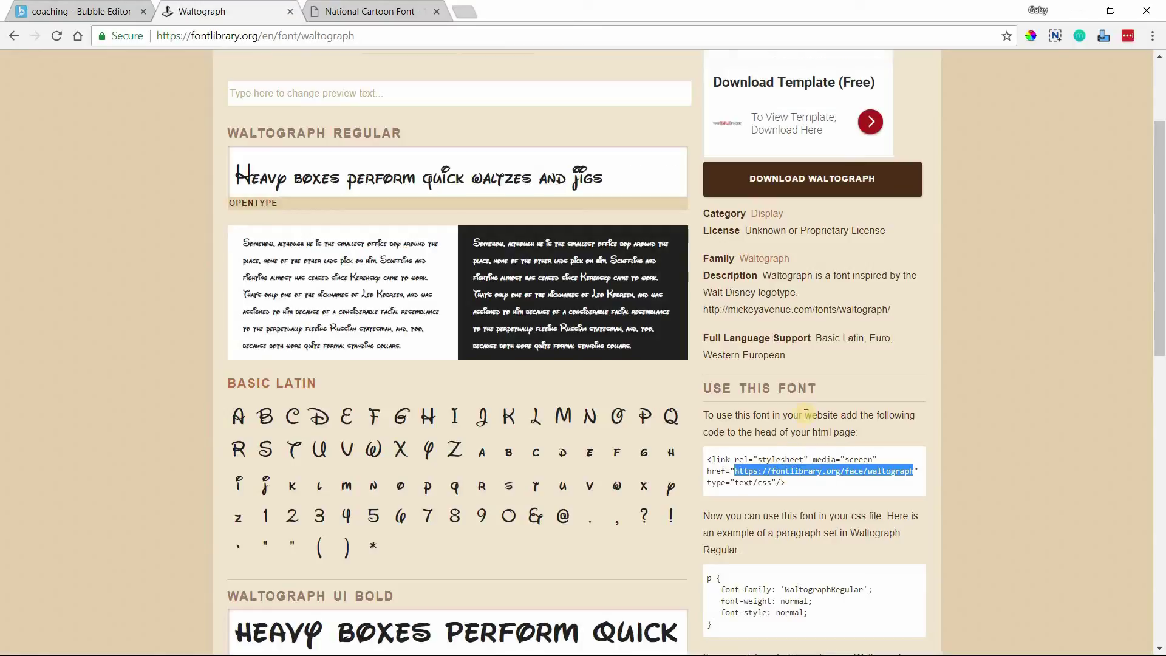
left_click(805, 475)
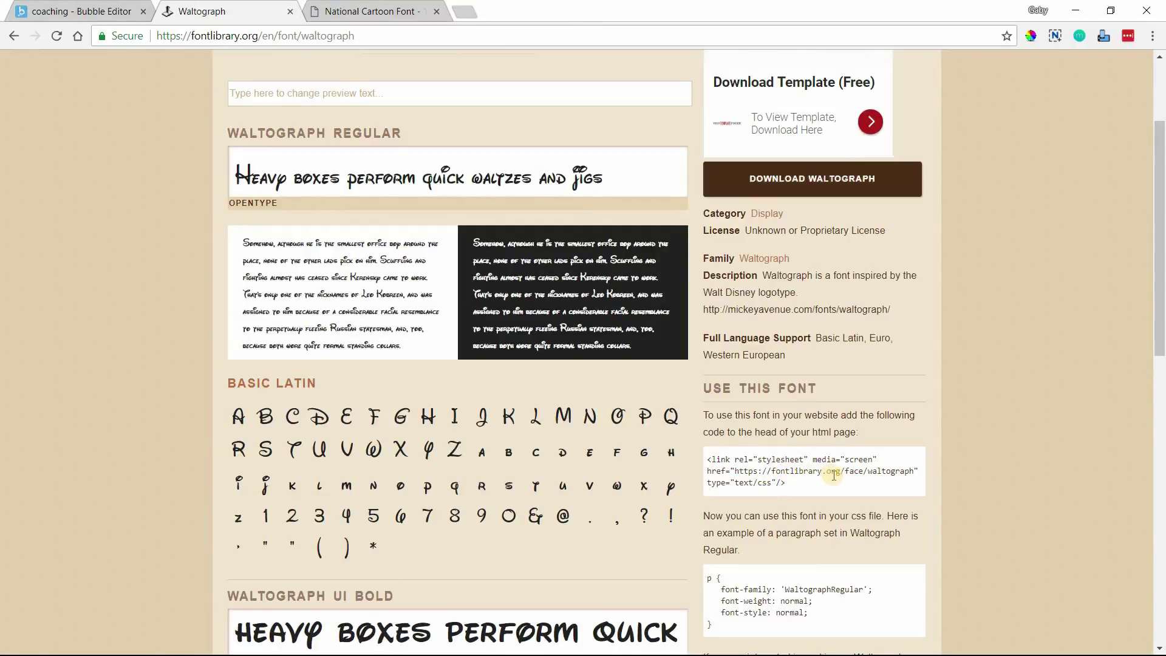
double_click(763, 483)
left_click(80, 7)
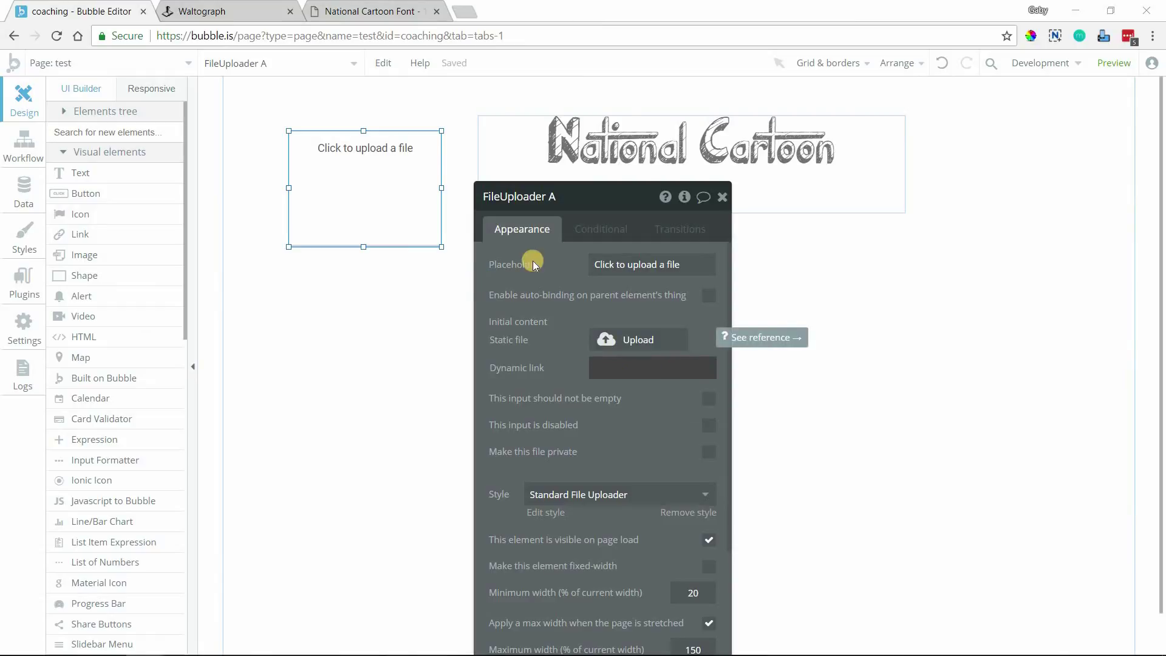
Step: Bring Notepad forward and review the National Cartoon font-family and src URL
key("super+Tab")
key("Return")
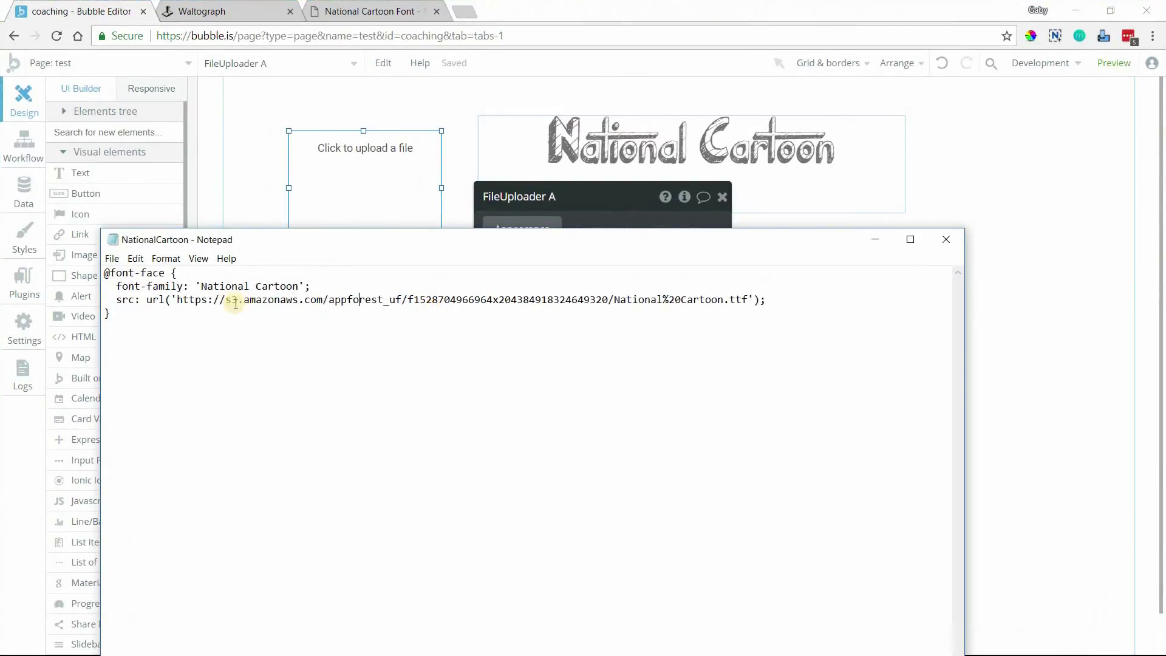
left_click_drag(176, 300, 748, 302)
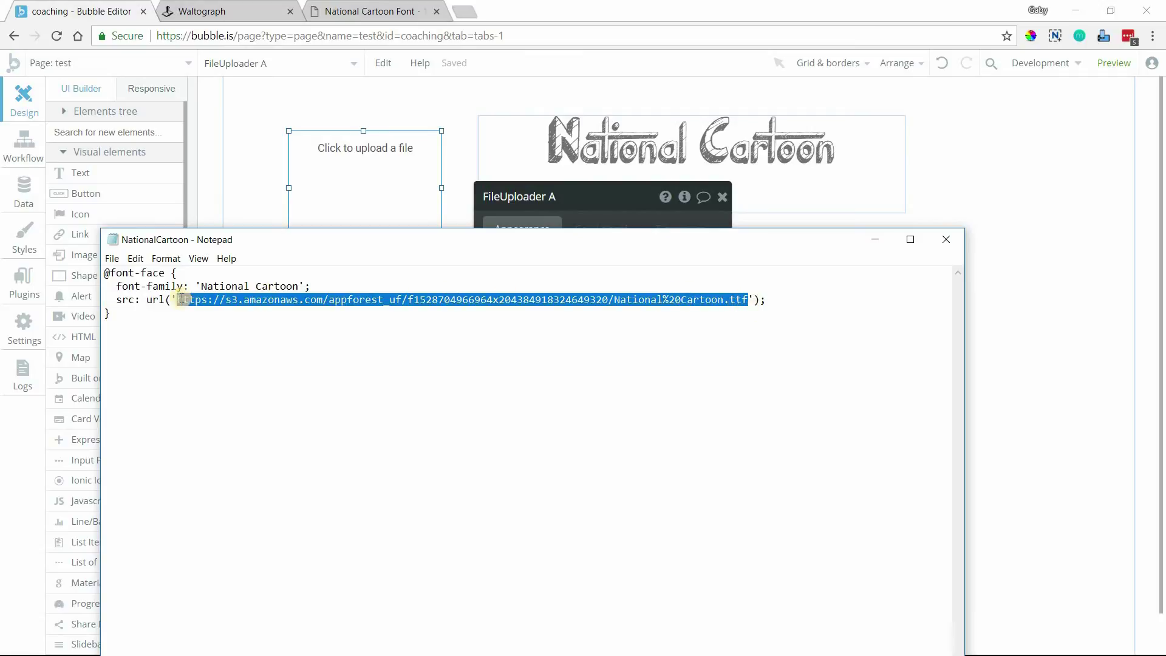
left_click(150, 288)
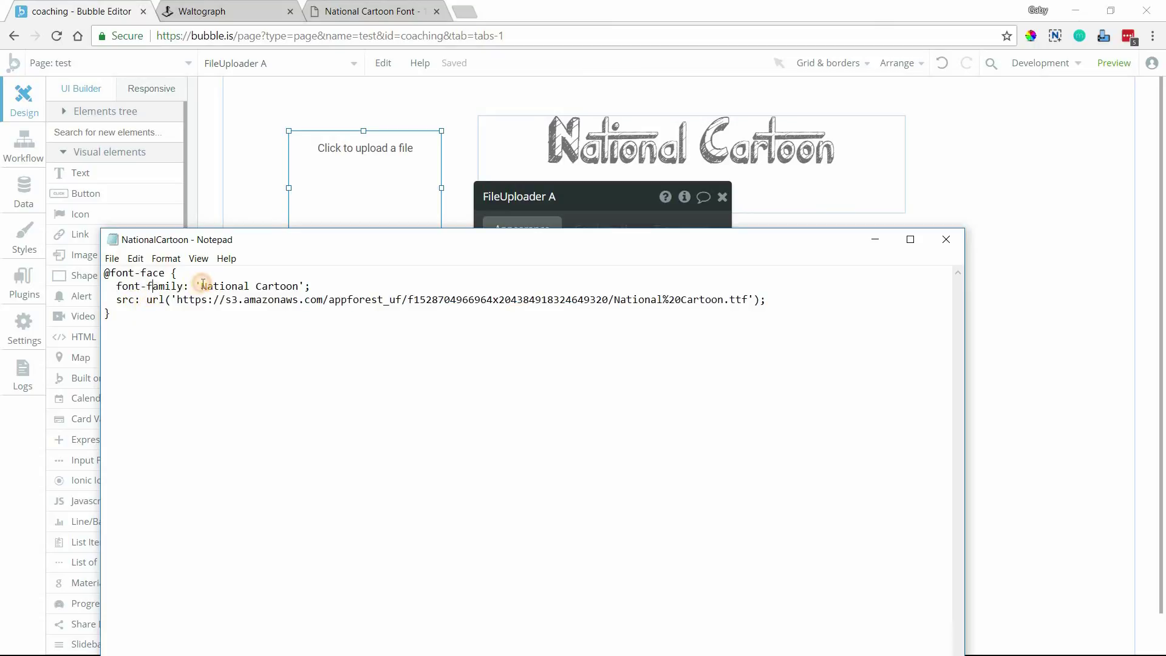
left_click_drag(201, 285, 305, 291)
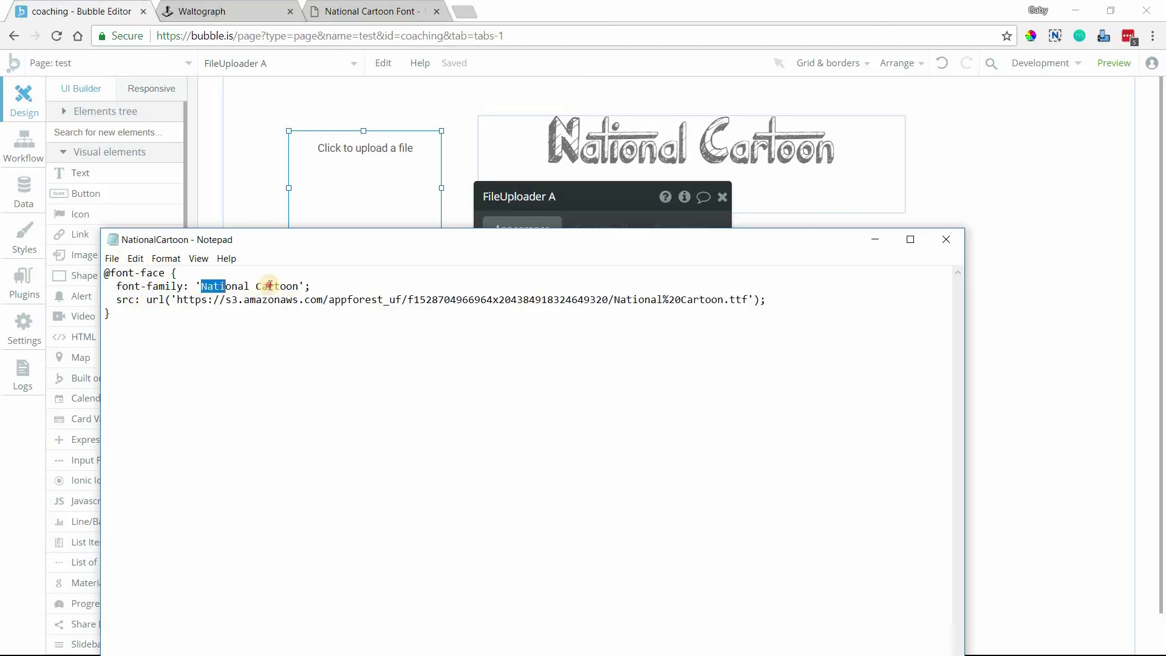
left_click(306, 289)
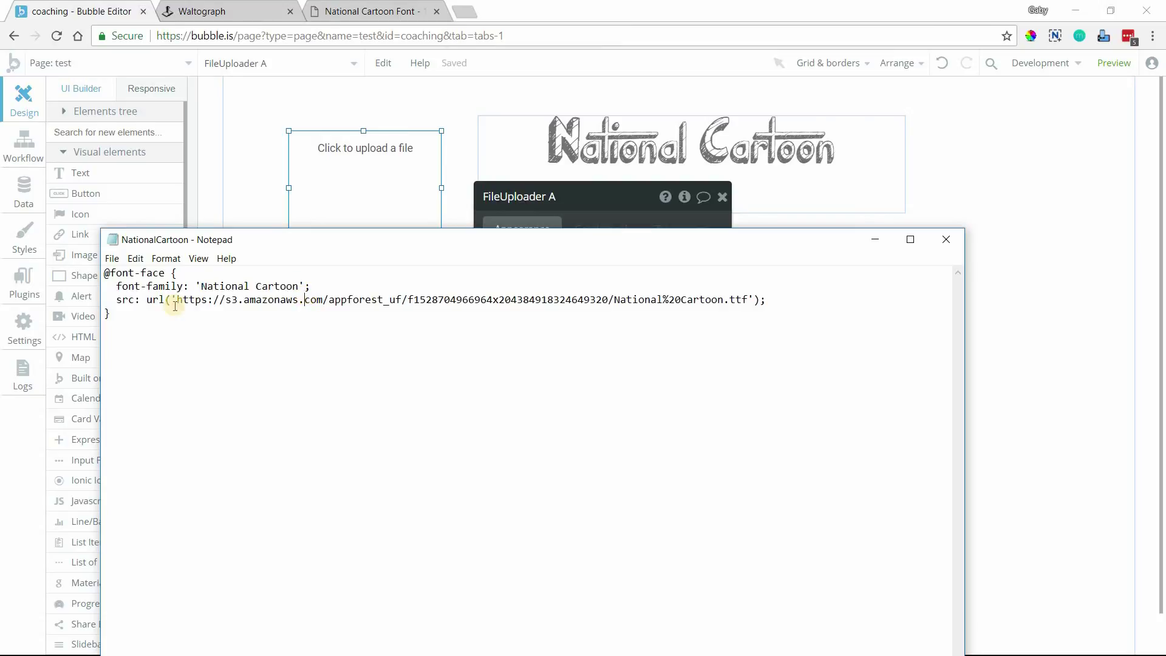
Step: Save the stylesheet under the name NationalCartoon.css with Save As
left_click(114, 259)
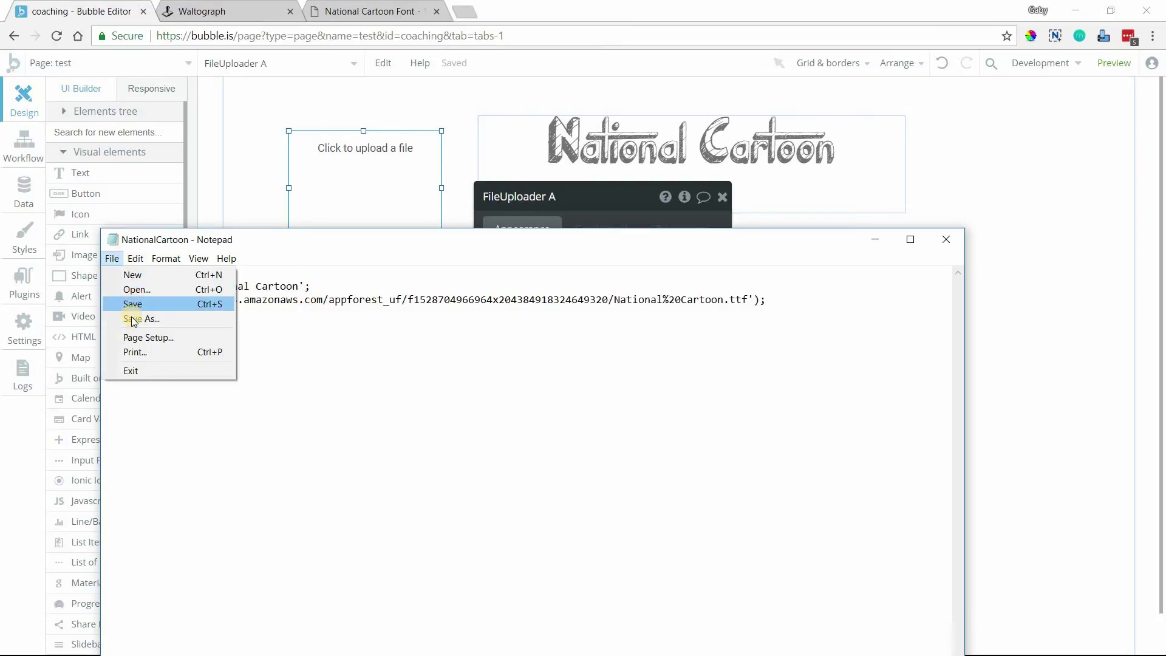
left_click(141, 318)
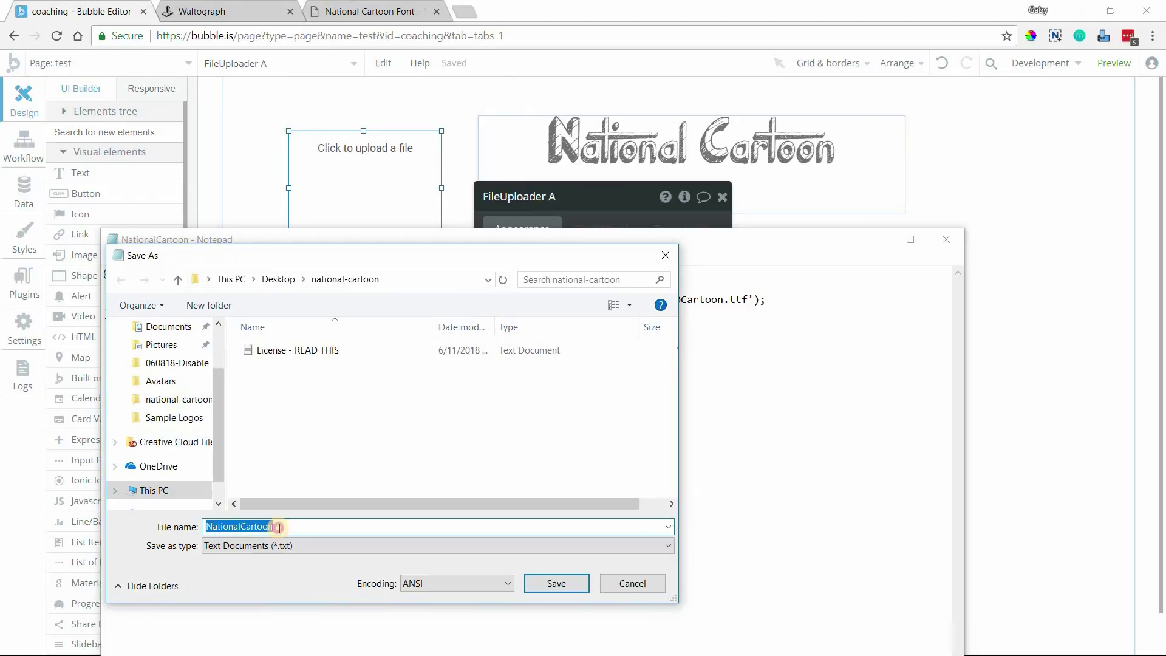
left_click(286, 527)
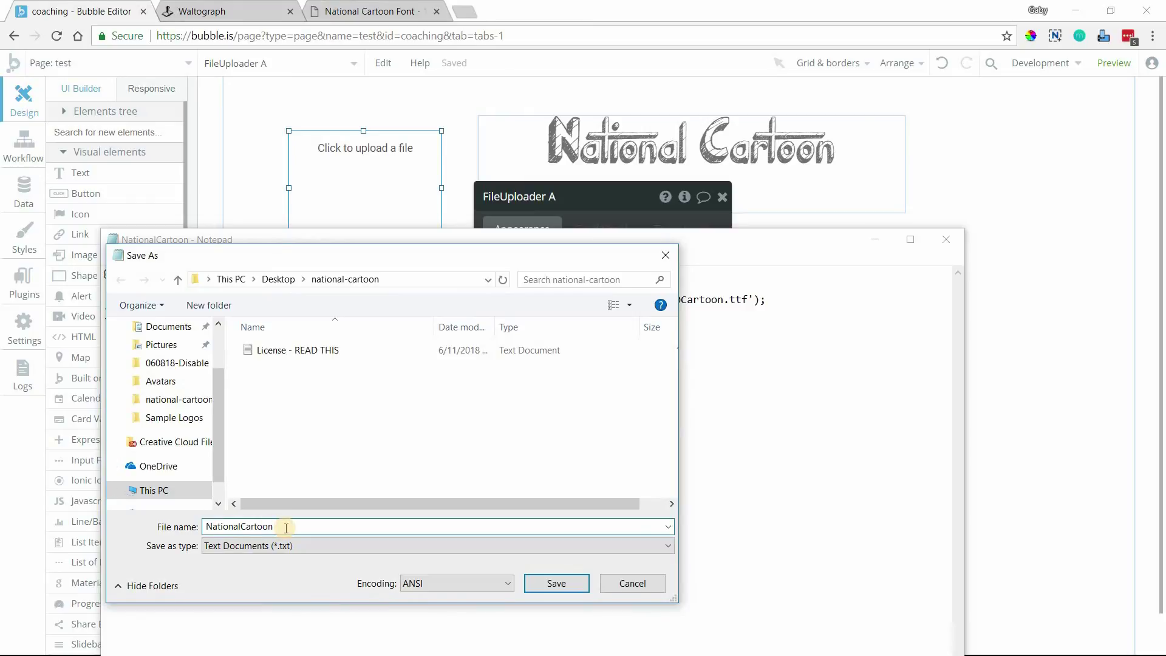
type(".css")
key("BackSpace")
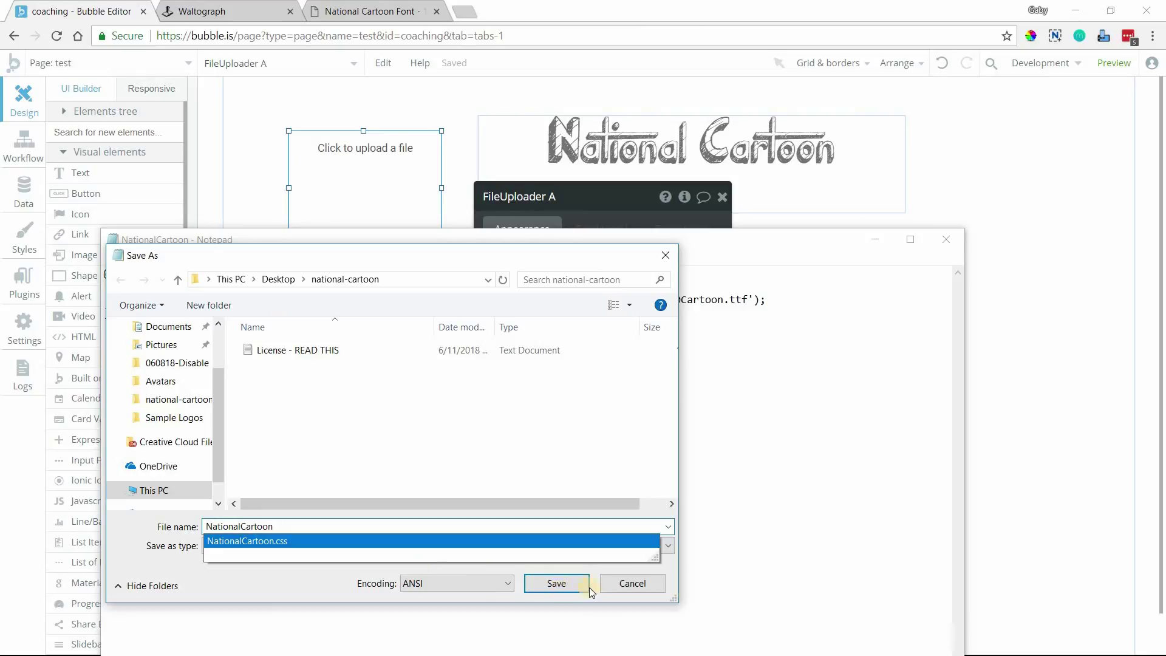
left_click(560, 583)
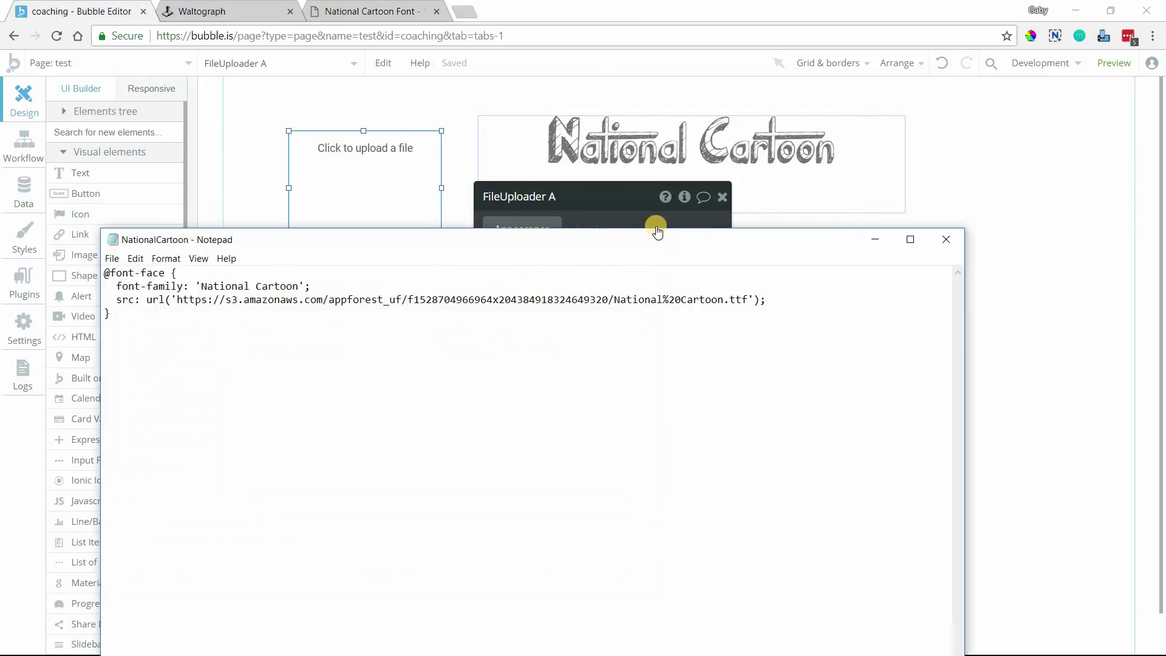
Step: Bring the Bubble editor forward, glance at the National Cartoon and Waltograph pages, and return
left_click(530, 217)
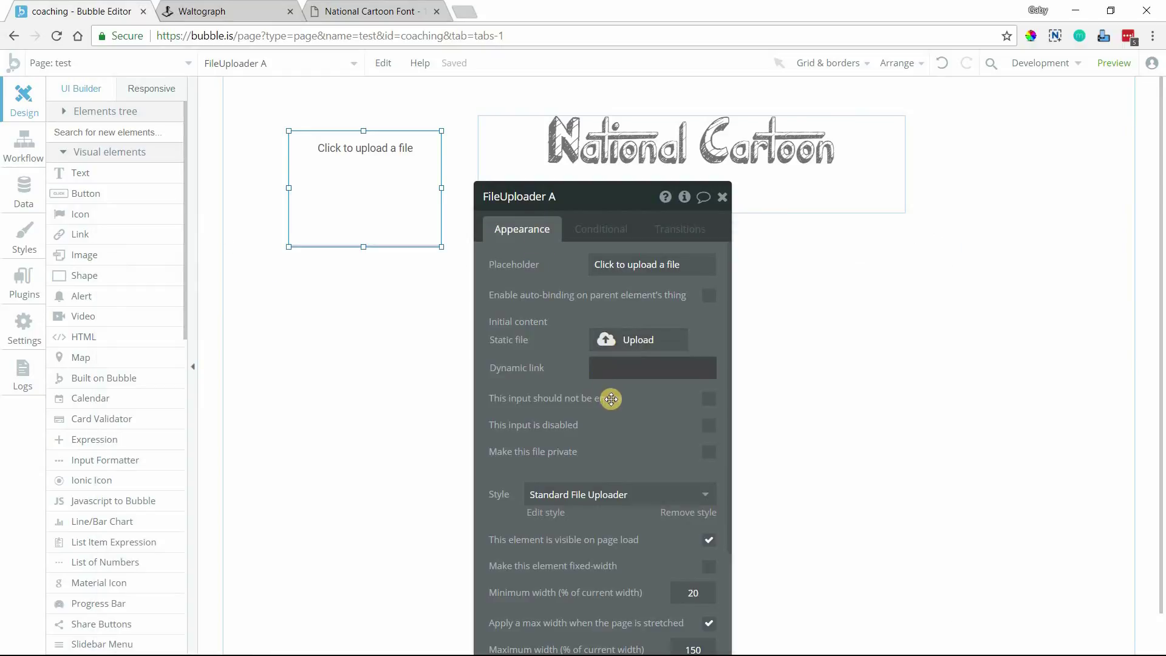
left_click(612, 375)
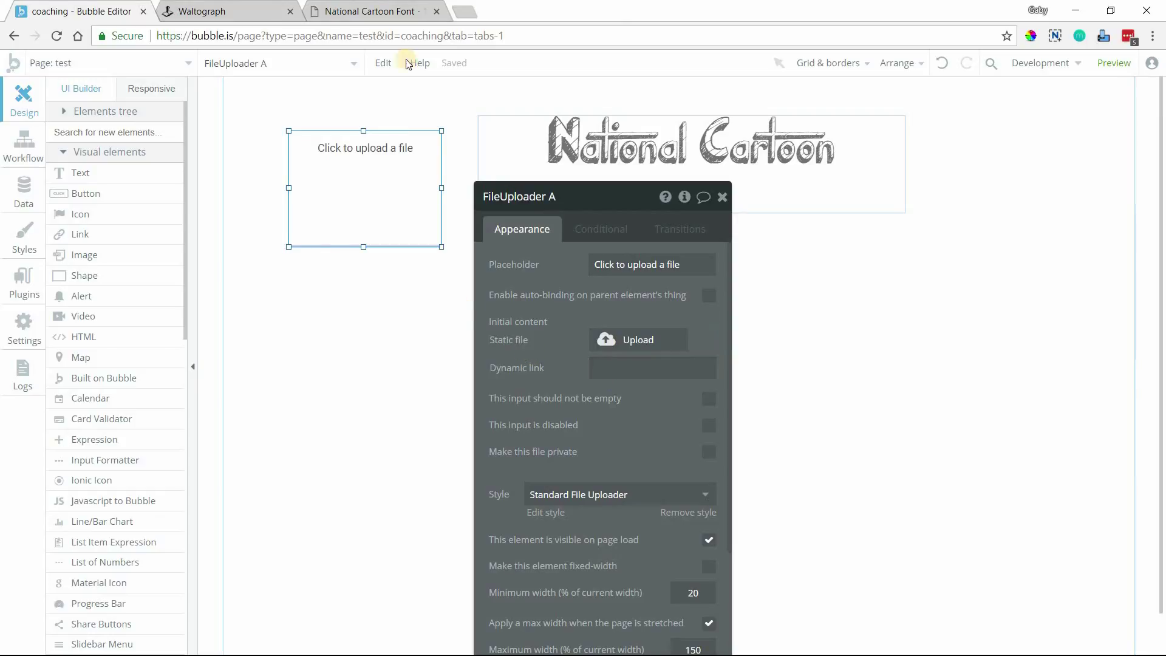
left_click(387, 12)
left_click(202, 9)
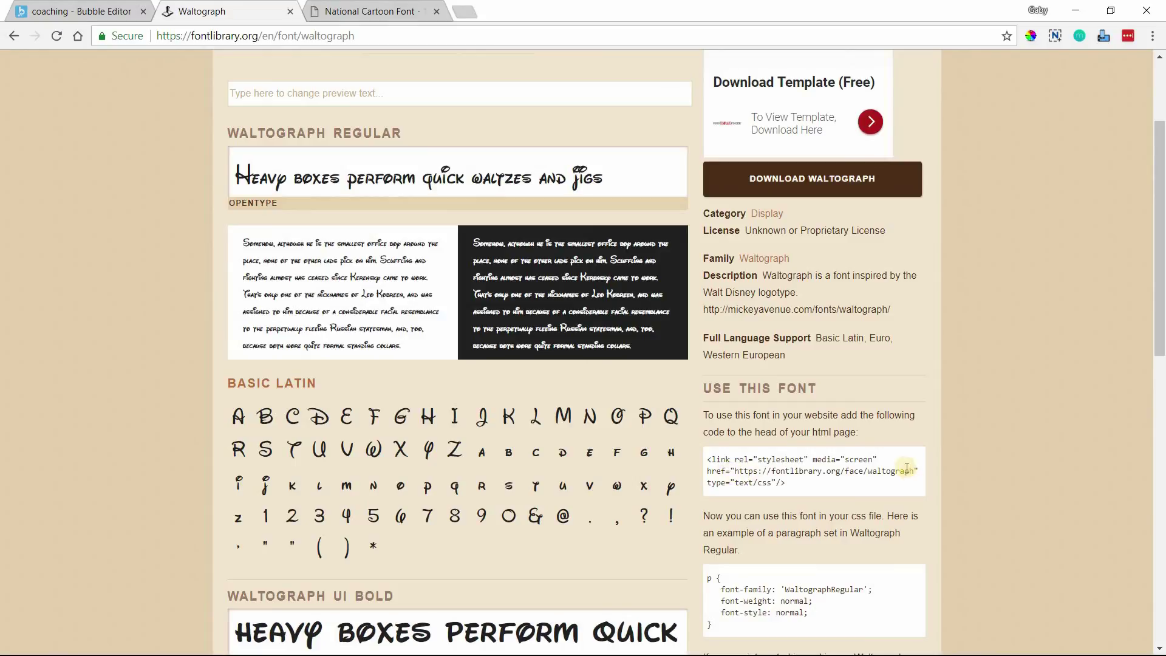
key("ctrl+shift+Tab")
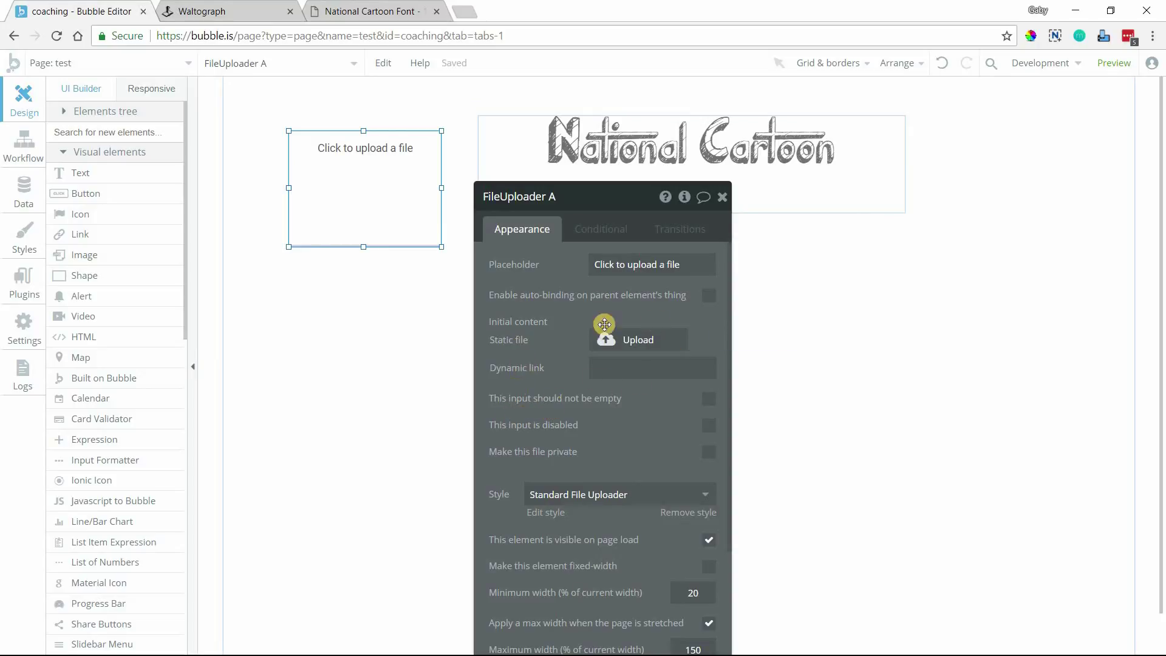
Step: Inspect National Cartoon's CSS file path in Settings, compare it with Notepad, then hide Notepad
left_click(25, 330)
left_click(411, 395)
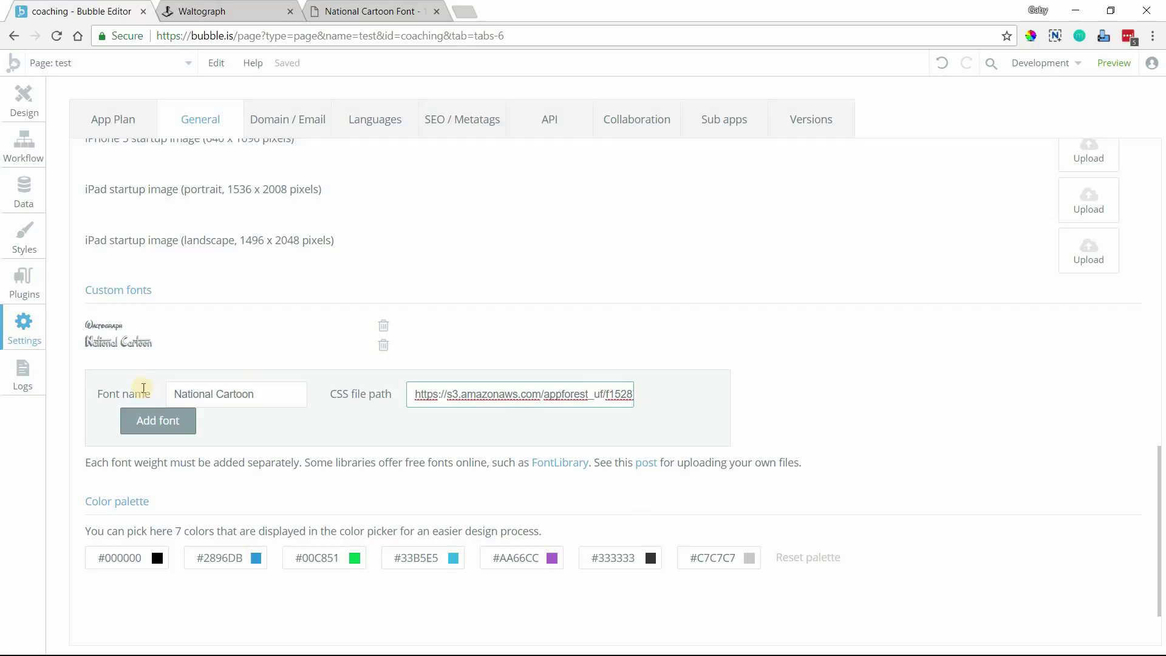
key("super+Tab")
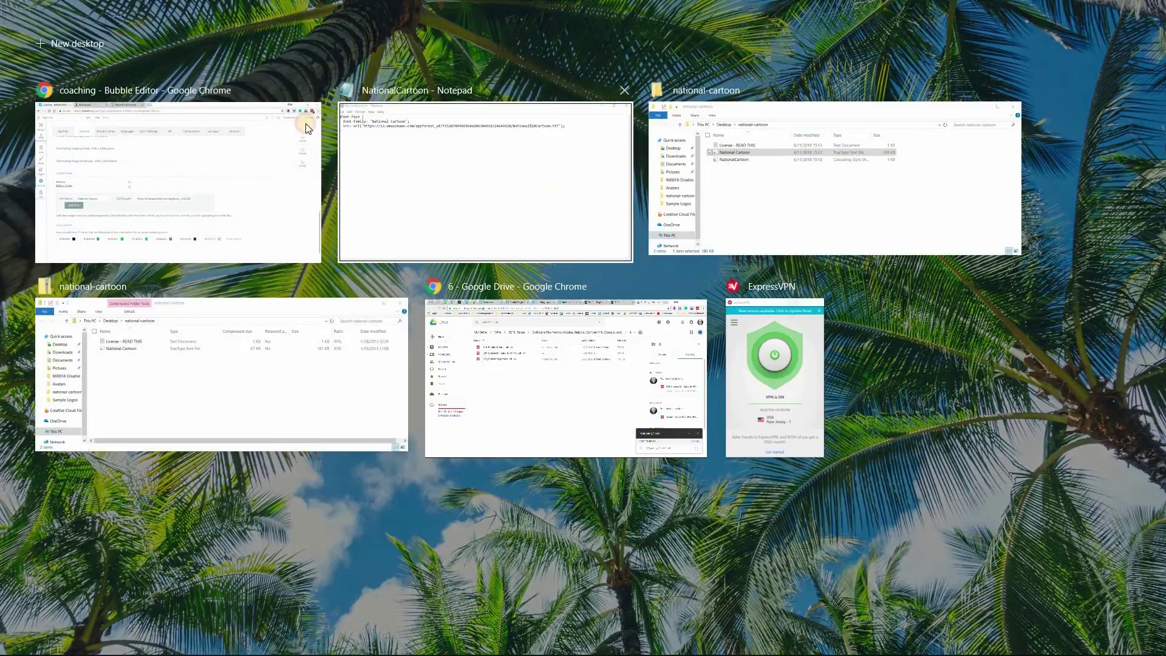
left_click(483, 182)
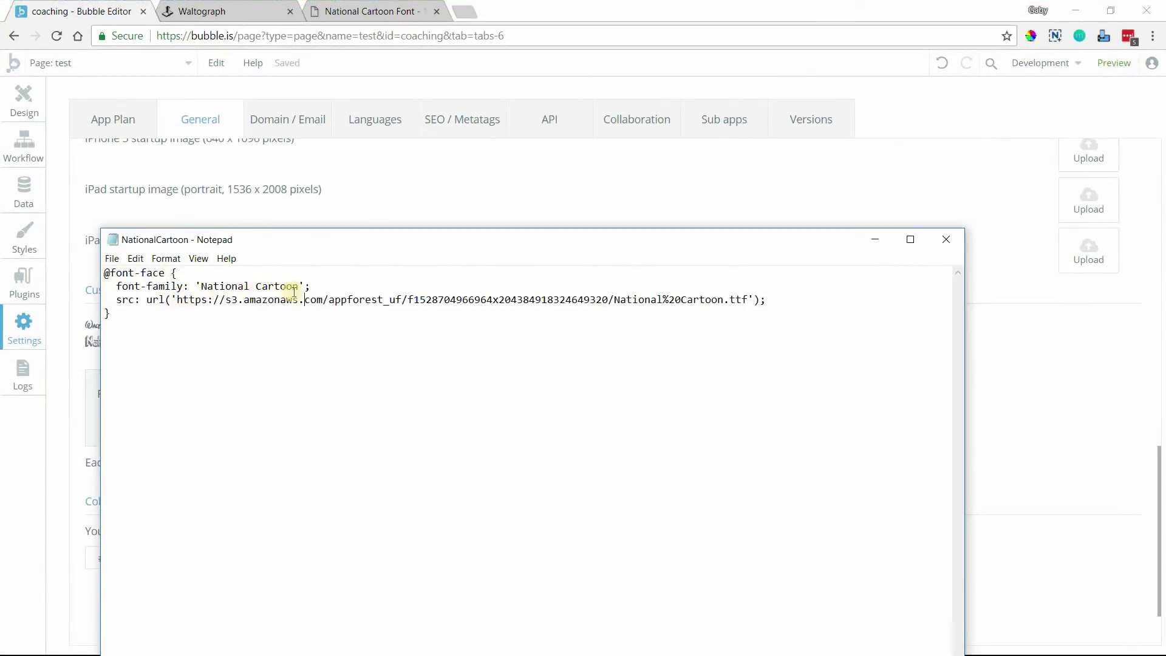
left_click(878, 240)
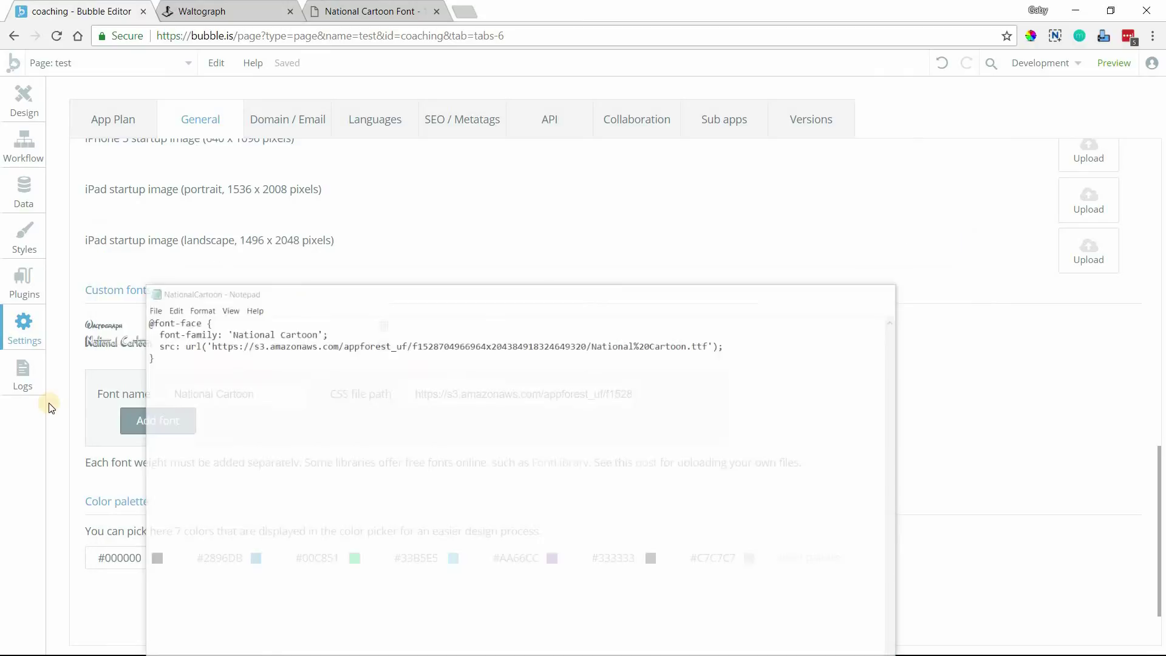